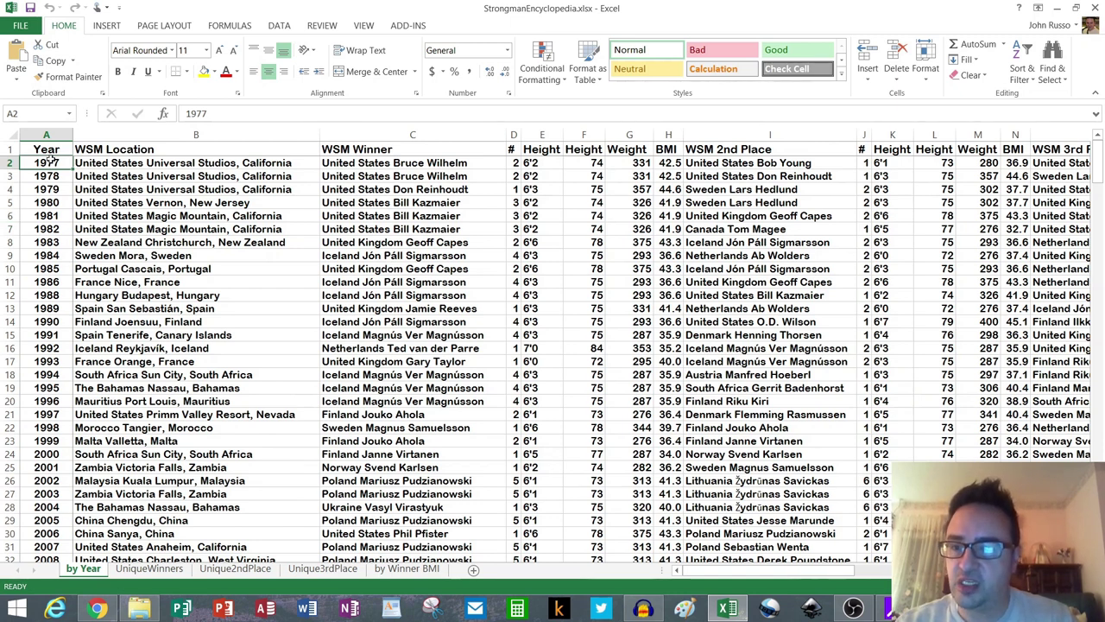
Select the contest years in A2:A44 (1977–2020) to get a count of 43
{"action": "key", "text": "shift+Down"}
{"action": "key", "text": "shift+Down"}
{"action": "key", "text": "shift+Down"}
{"action": "key", "text": "shift+Down"}
{"action": "key", "text": "shift+Down"}
{"action": "key", "text": "shift+Down"}
{"action": "key", "text": "shift+Down"}
{"action": "key", "text": "shift+Down"}
{"action": "key", "text": "shift+Down"}
{"action": "key", "text": "shift+Down"}
{"action": "key", "text": "shift+Down"}
{"action": "key", "text": "shift+Down"}
{"action": "key", "text": "shift+Down"}
{"action": "key", "text": "shift+Down"}
{"action": "key", "text": "shift+Down"}
{"action": "key", "text": "shift+Down"}
{"action": "key", "text": "shift+Down"}
{"action": "key", "text": "shift+Down"}
{"action": "key", "text": "shift+Down"}
{"action": "key", "text": "shift+Down"}
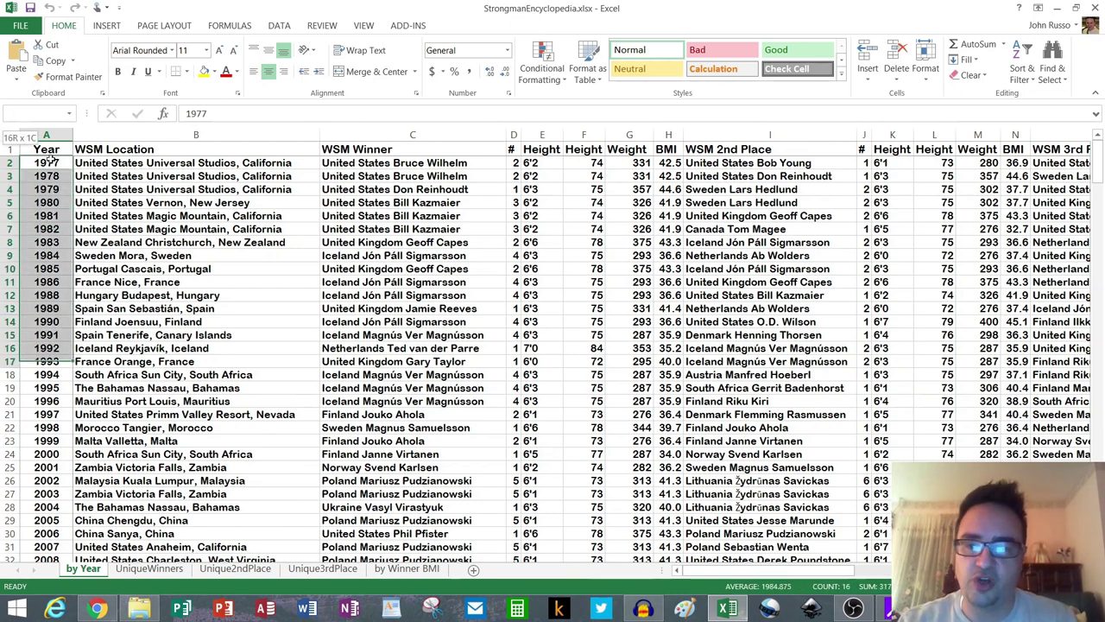
{"action": "key", "text": "shift+Down"}
{"action": "key", "text": "shift+Down"}
{"action": "key", "text": "shift+Down"}
{"action": "key", "text": "shift+Down"}
{"action": "key", "text": "shift+Down"}
{"action": "key", "text": "shift+Down"}
{"action": "key", "text": "shift+Down"}
{"action": "key", "text": "shift+Down"}
{"action": "key", "text": "shift+Down"}
{"action": "key", "text": "shift+Down"}
{"action": "key", "text": "shift+Down"}
{"action": "key", "text": "shift+Down"}
{"action": "key", "text": "shift+Down"}
{"action": "key", "text": "shift+Down"}
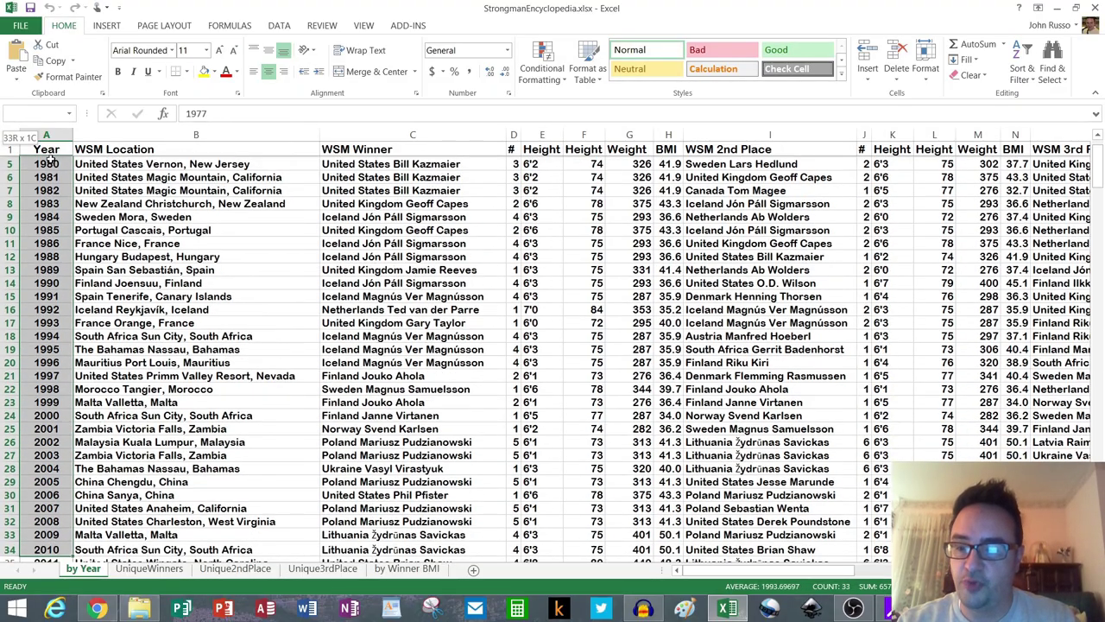
{"action": "key", "text": "shift+Down"}
{"action": "key", "text": "shift+Down"}
{"action": "key", "text": "shift+Down"}
{"action": "key", "text": "shift+Down"}
{"action": "key", "text": "shift+Down"}
{"action": "key", "text": "shift+Down"}
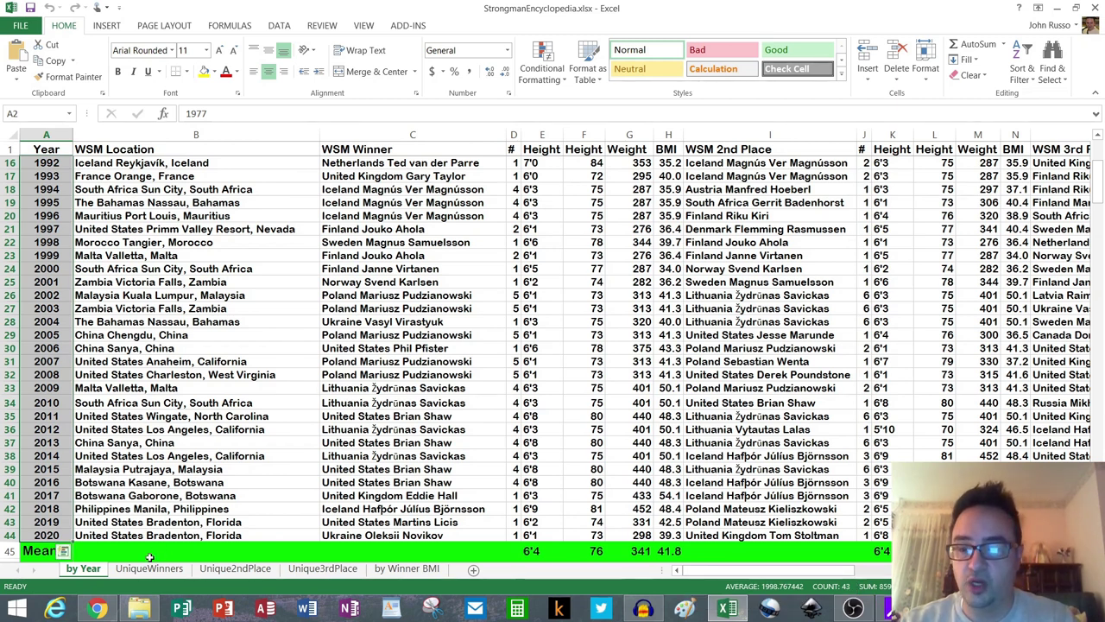
Switch to the UniqueWinners sheet and step through the first five winners from B2
{"action": "left_click", "coordinate": [147, 569]}
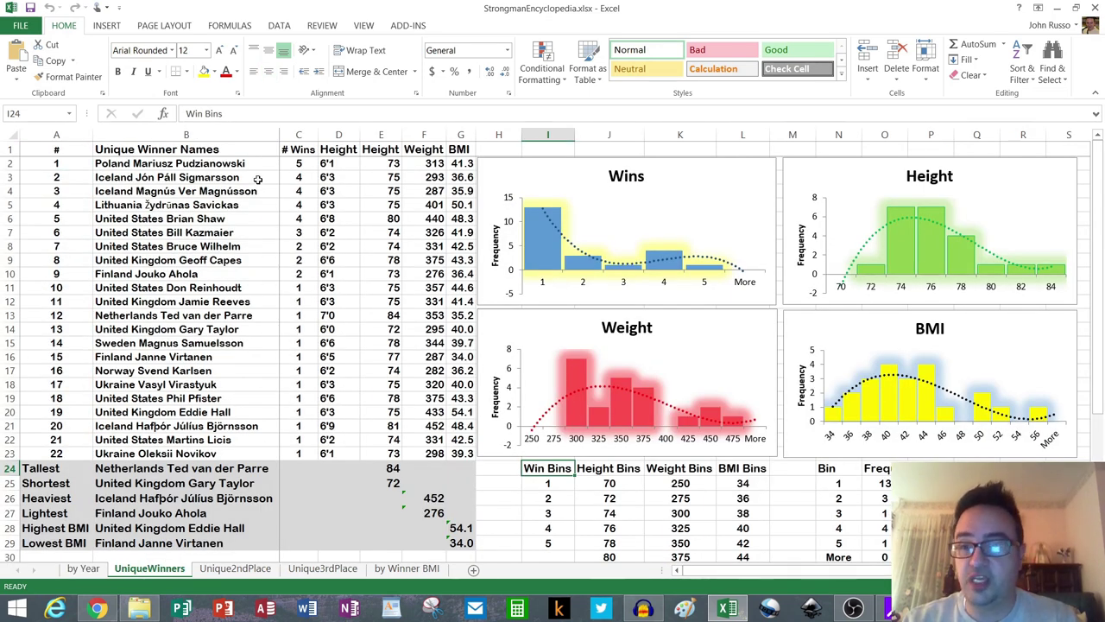
{"action": "left_click", "coordinate": [227, 167]}
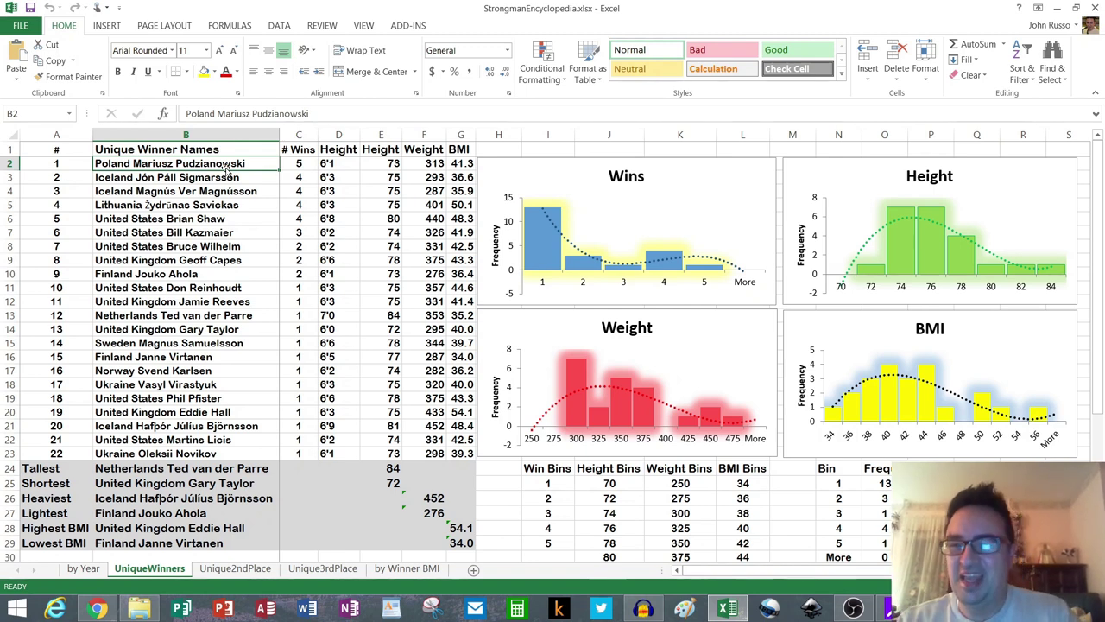
{"action": "key", "text": "Down"}
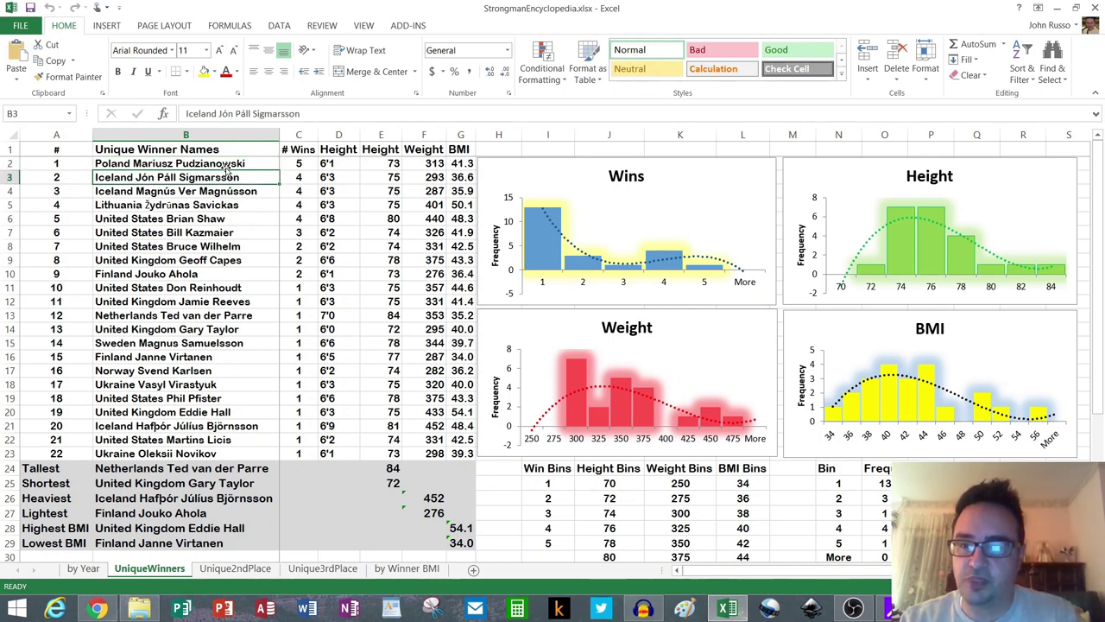
{"action": "key", "text": "Down"}
{"action": "key", "text": "Down"}
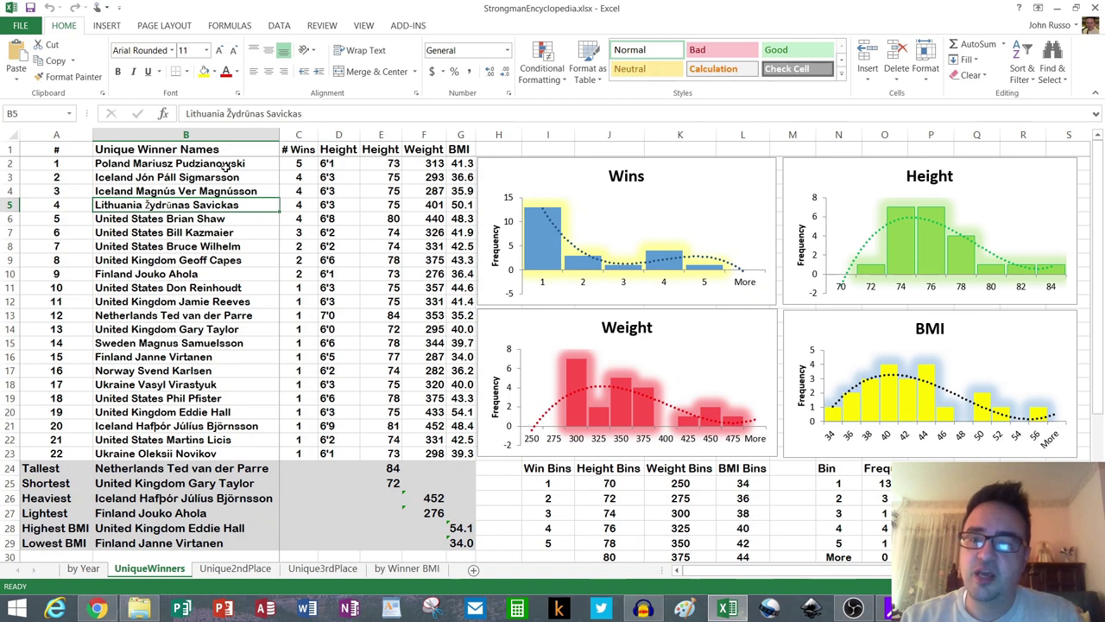
{"action": "key", "text": "Down"}
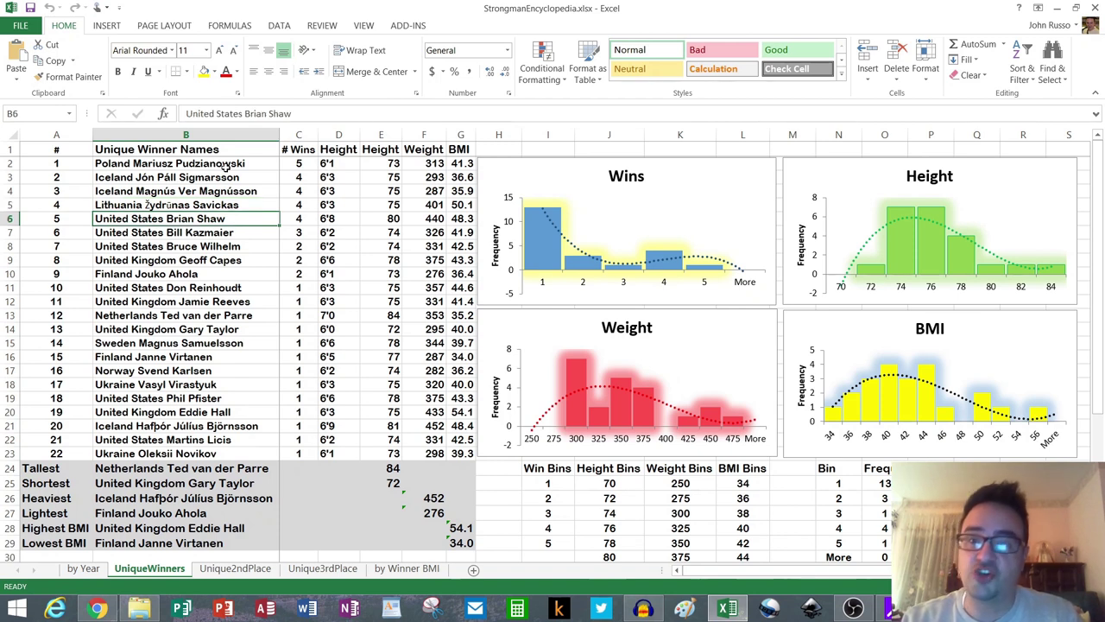
{"action": "key", "text": "Down"}
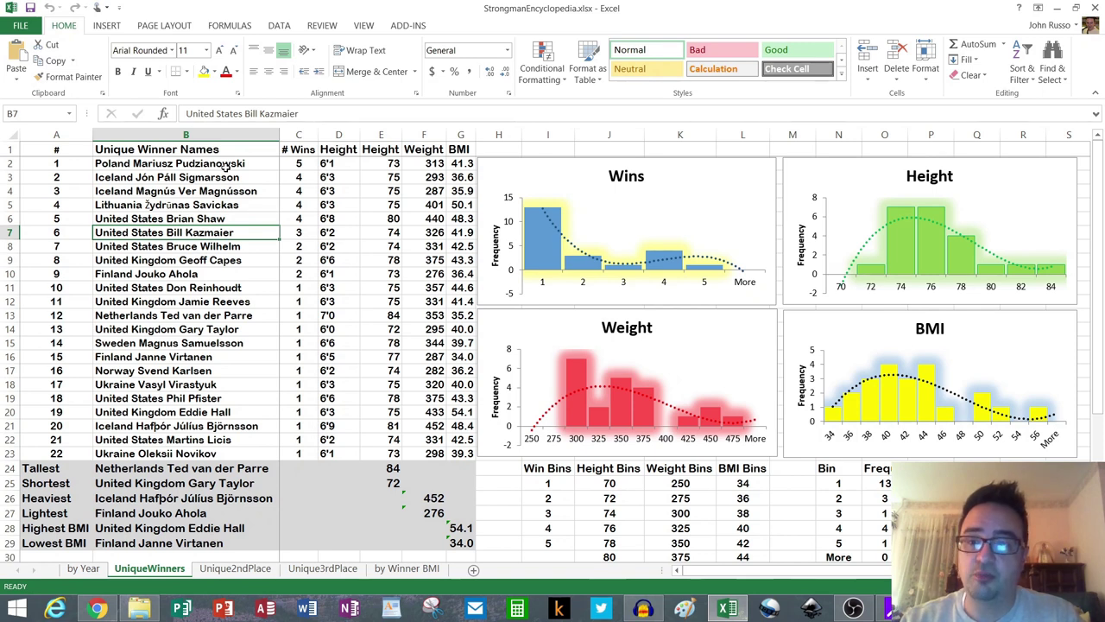
Step down through the remaining winners to the last one in row 23
{"action": "key", "text": "Down"}
{"action": "key", "text": "Down"}
{"action": "key", "text": "Down"}
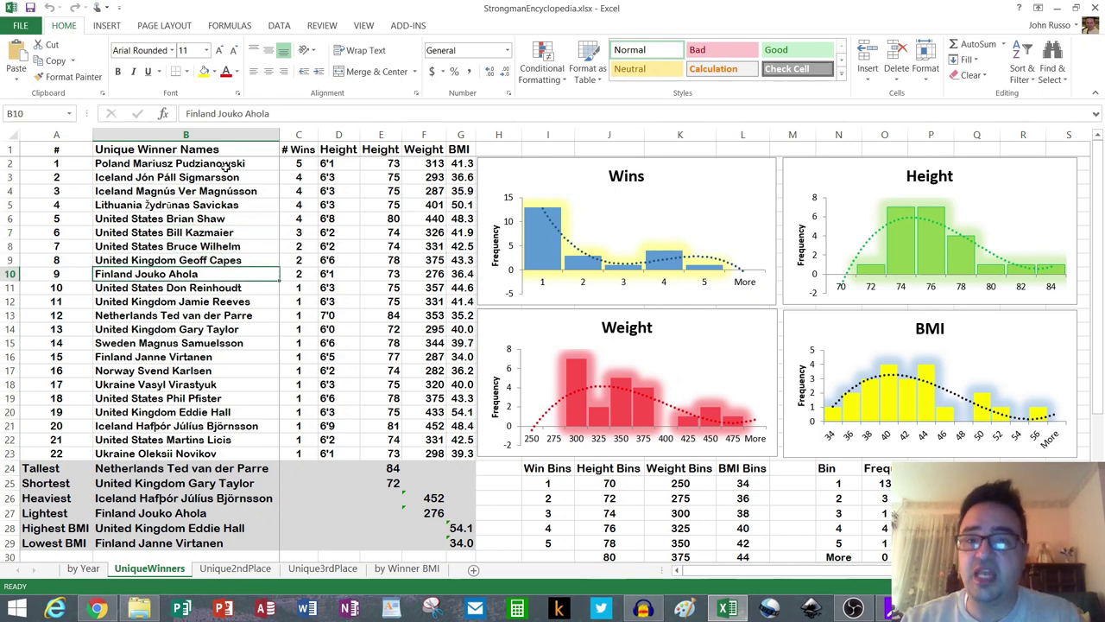
{"action": "key", "text": "Down"}
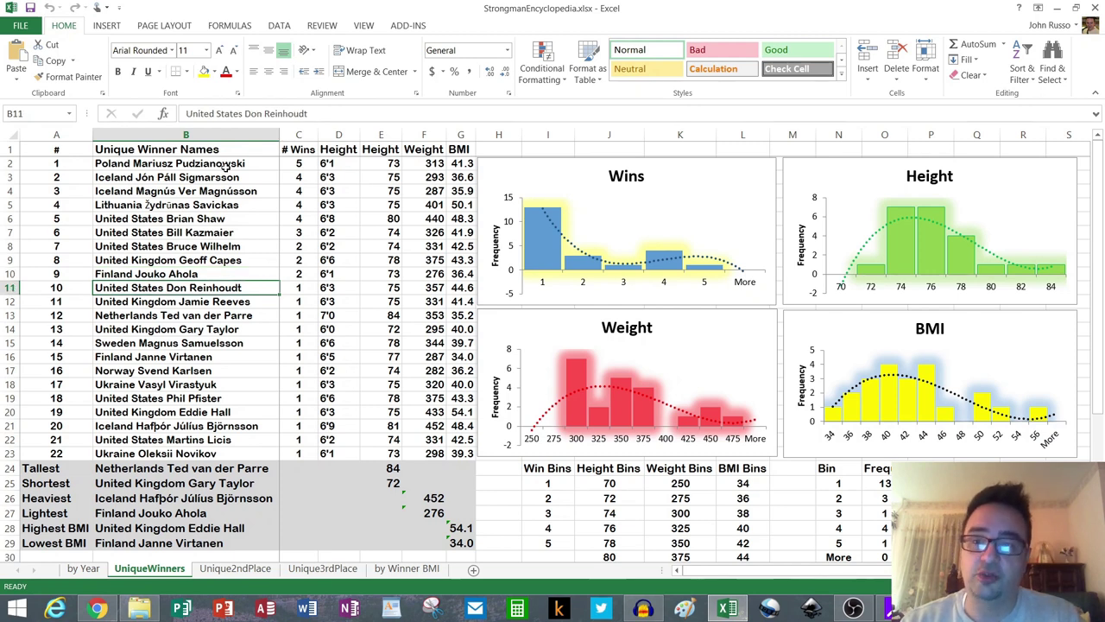
{"action": "key", "text": "Down"}
{"action": "key", "text": "Down"}
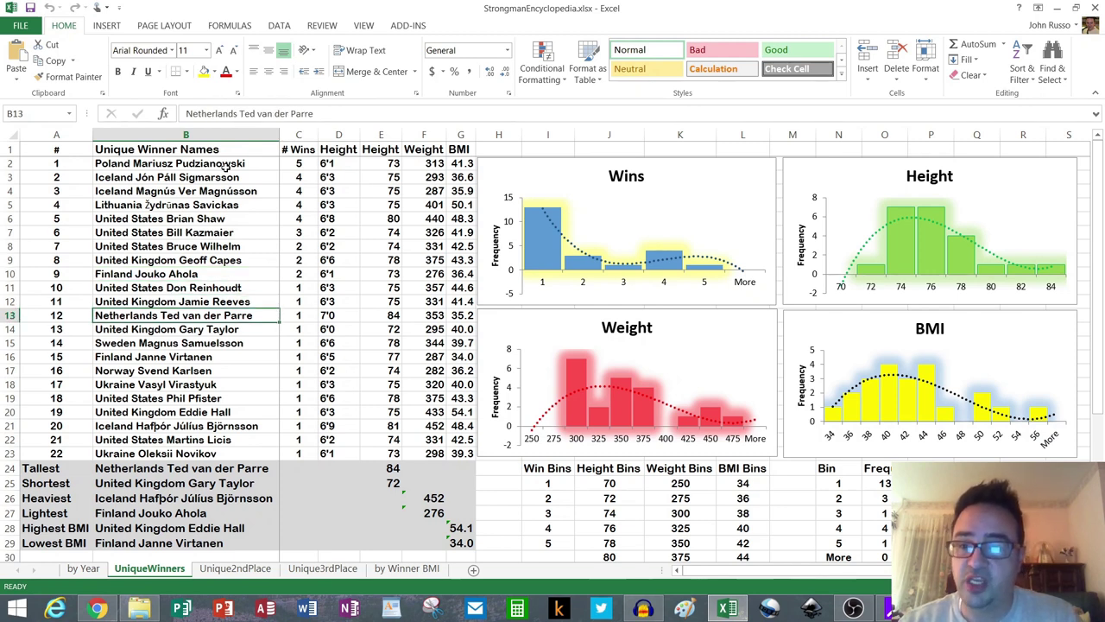
{"action": "key", "text": "Down"}
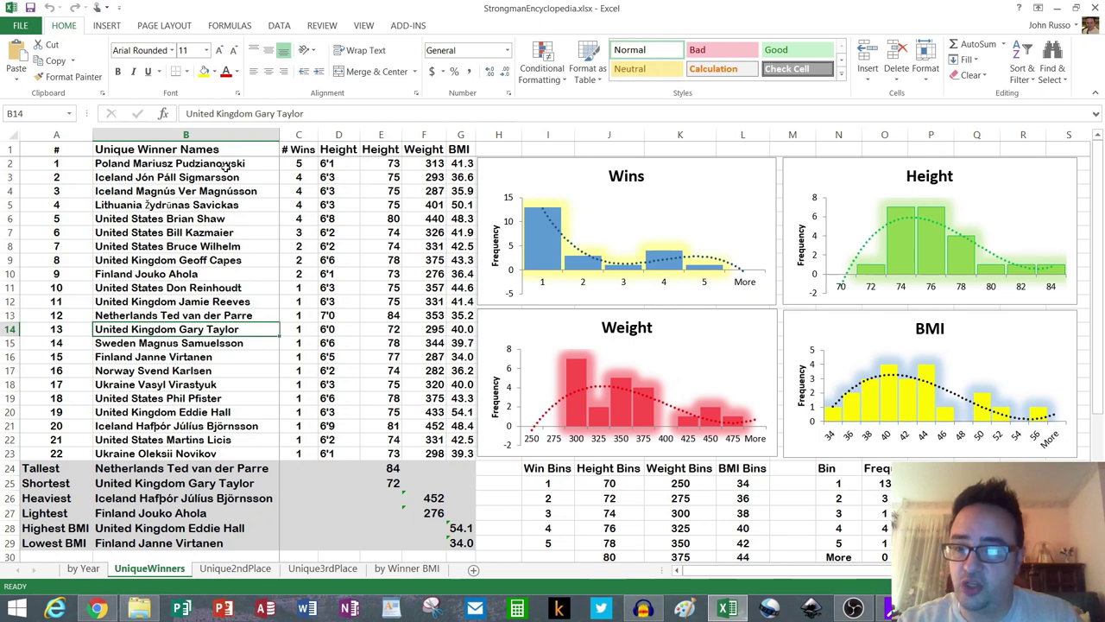
{"action": "key", "text": "Down"}
{"action": "key", "text": "Down"}
{"action": "key", "text": "Down"}
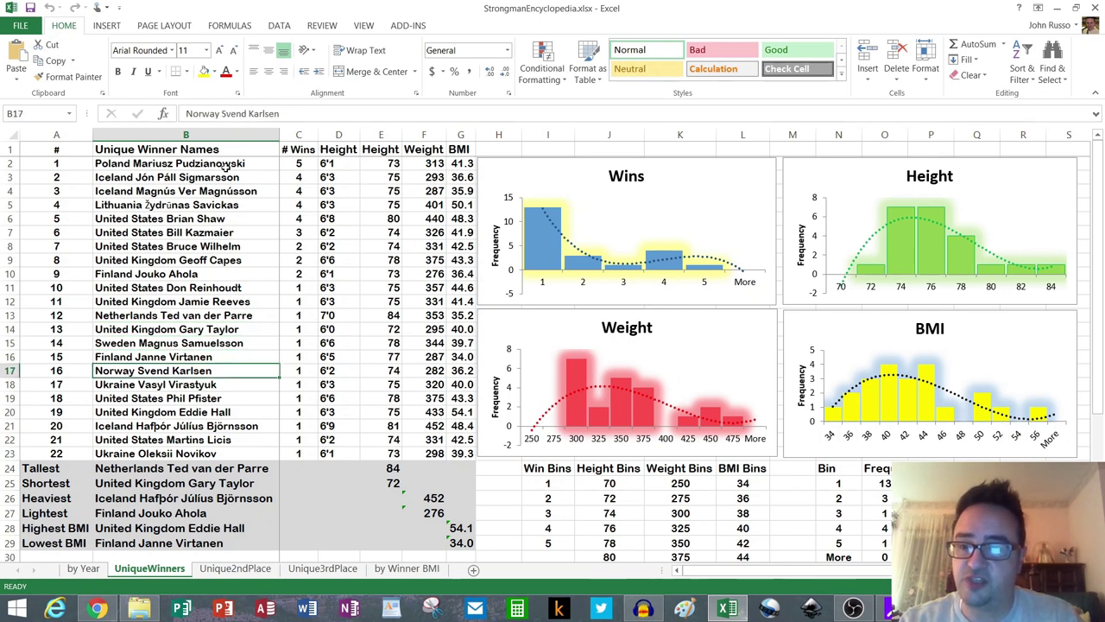
{"action": "key", "text": "Down"}
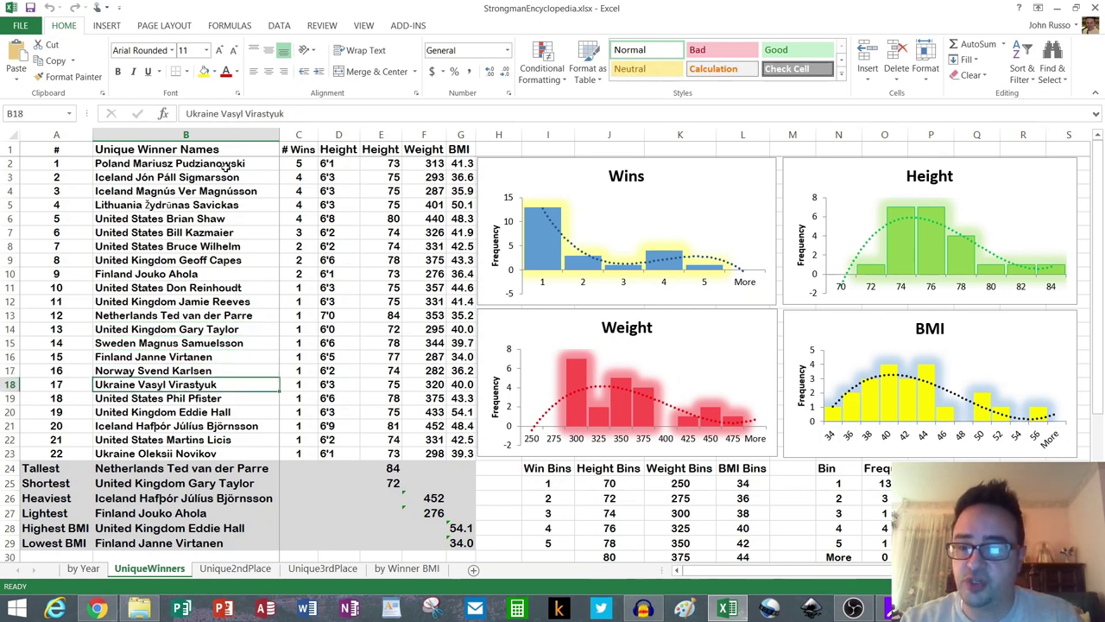
{"action": "key", "text": "Down"}
{"action": "key", "text": "Down"}
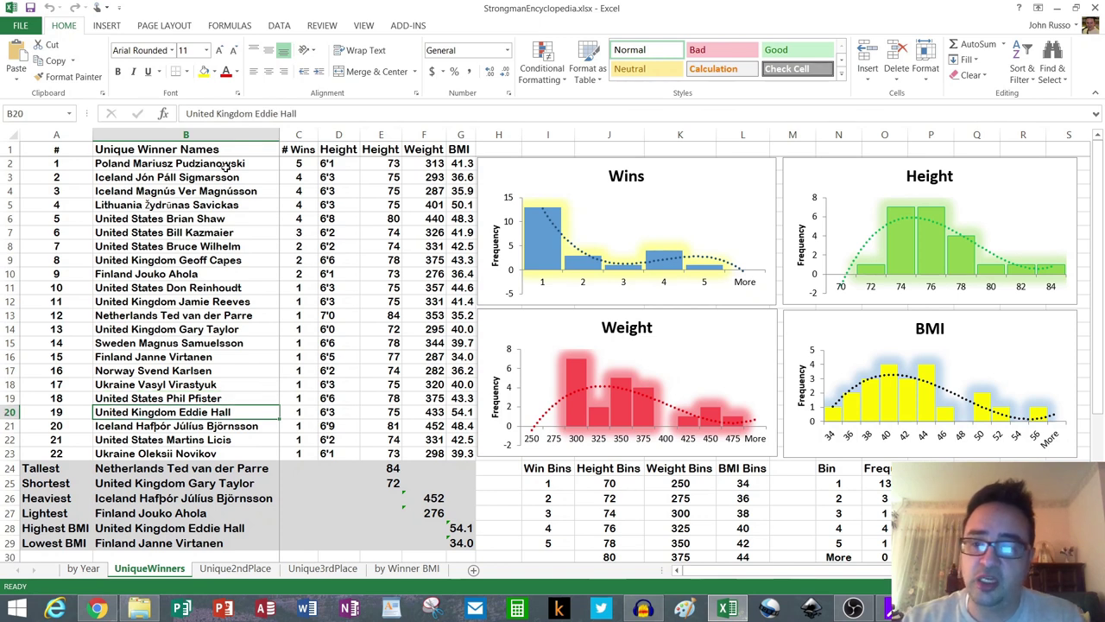
{"action": "key", "text": "Down"}
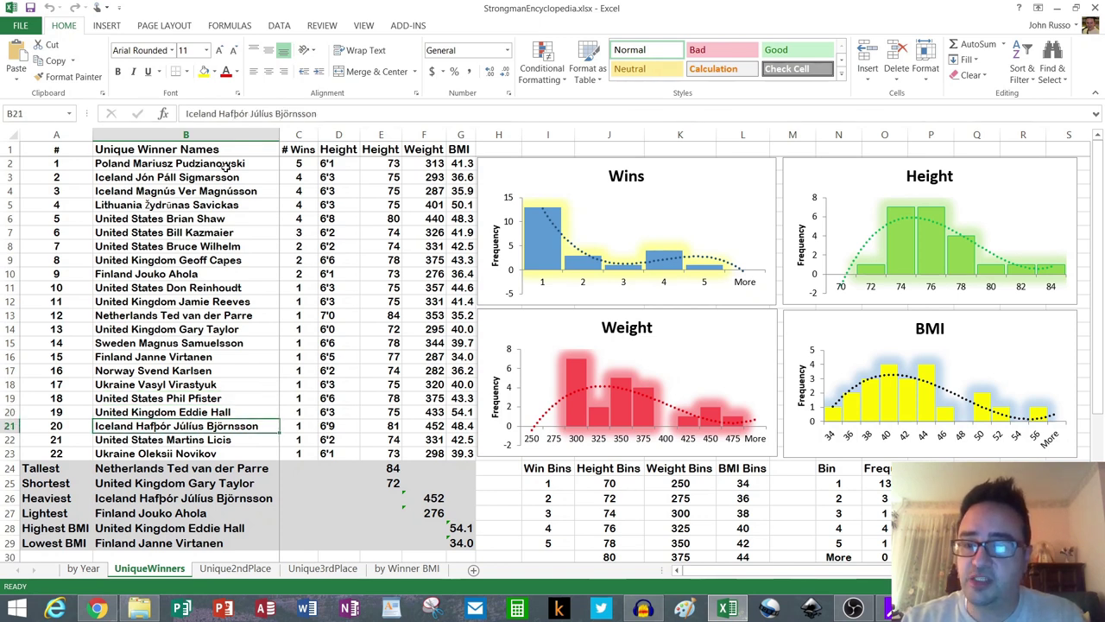
{"action": "key", "text": "Down"}
{"action": "key", "text": "Down"}
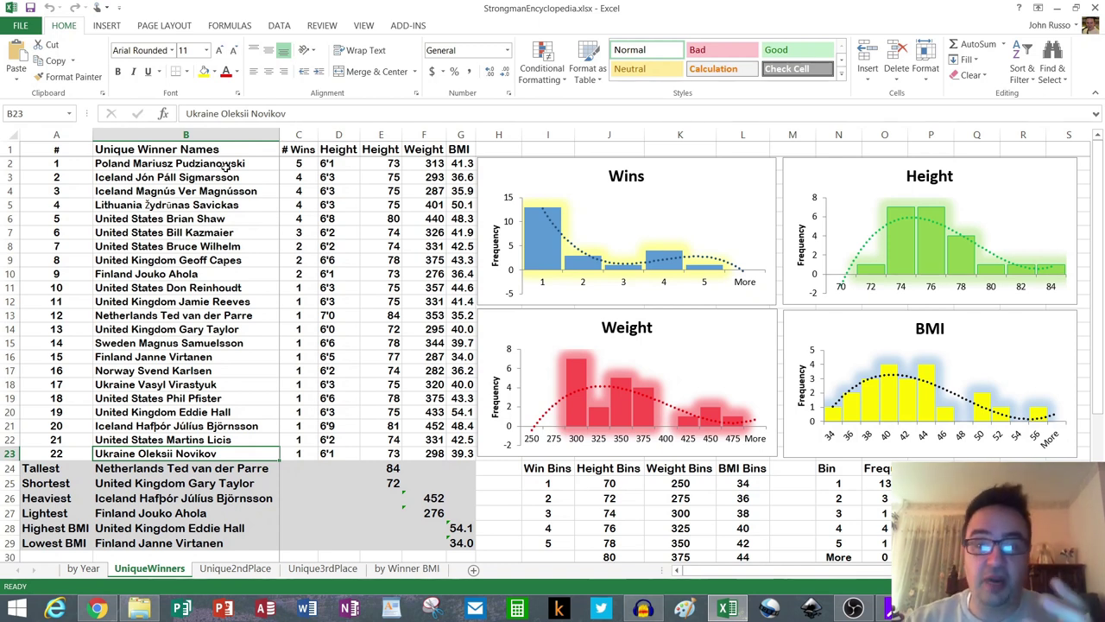
{"action": "key", "text": "Down"}
{"action": "key", "text": "Left"}
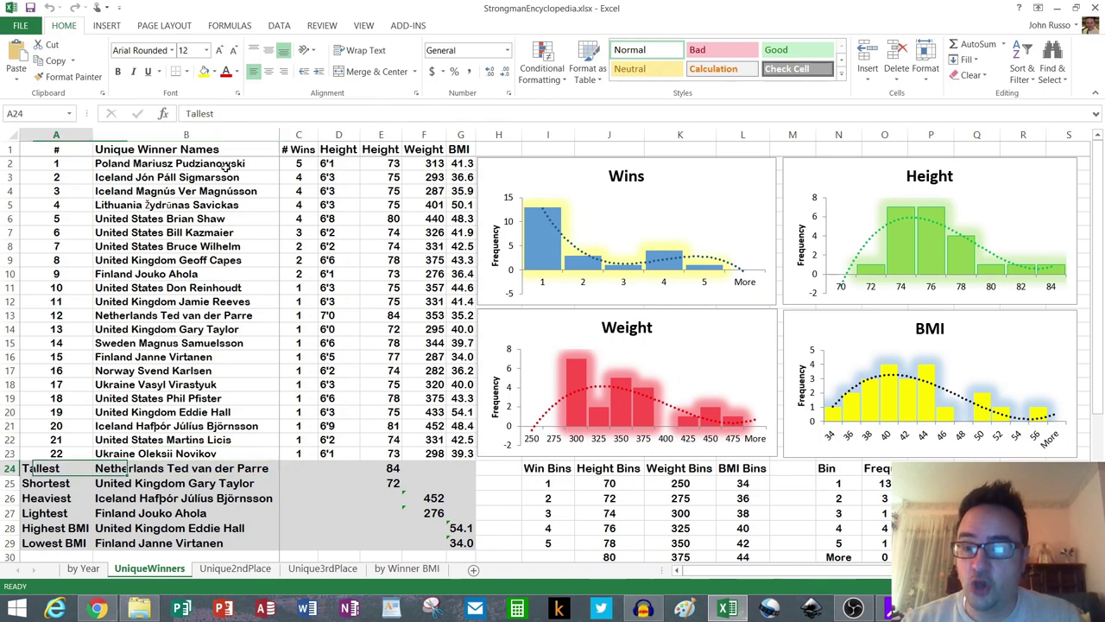
{"action": "key", "text": "Right"}
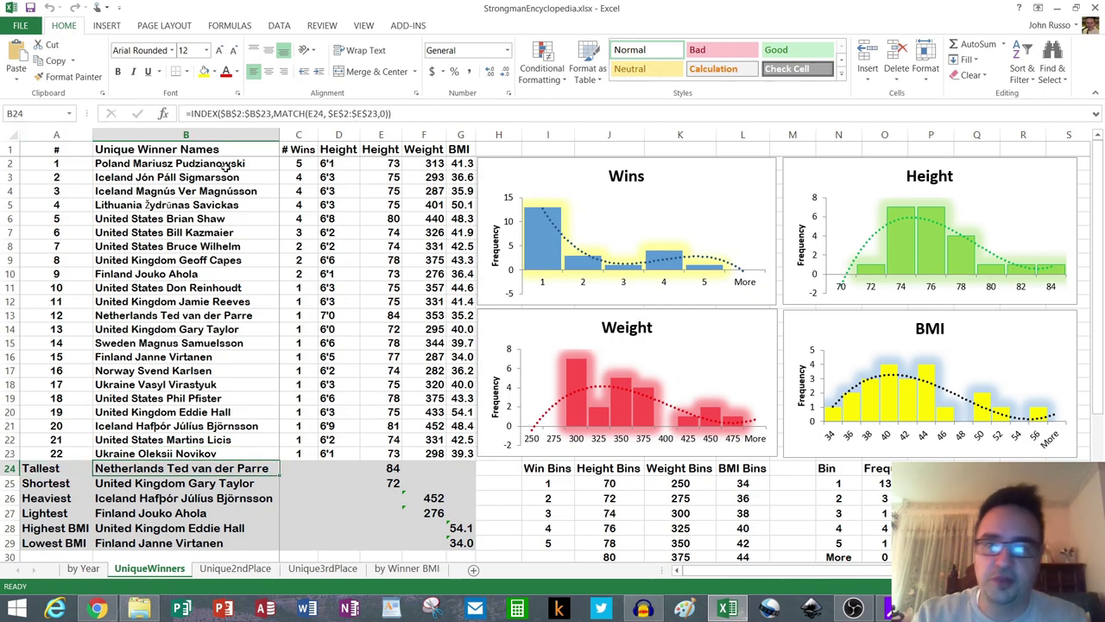
{"action": "key", "text": "Left"}
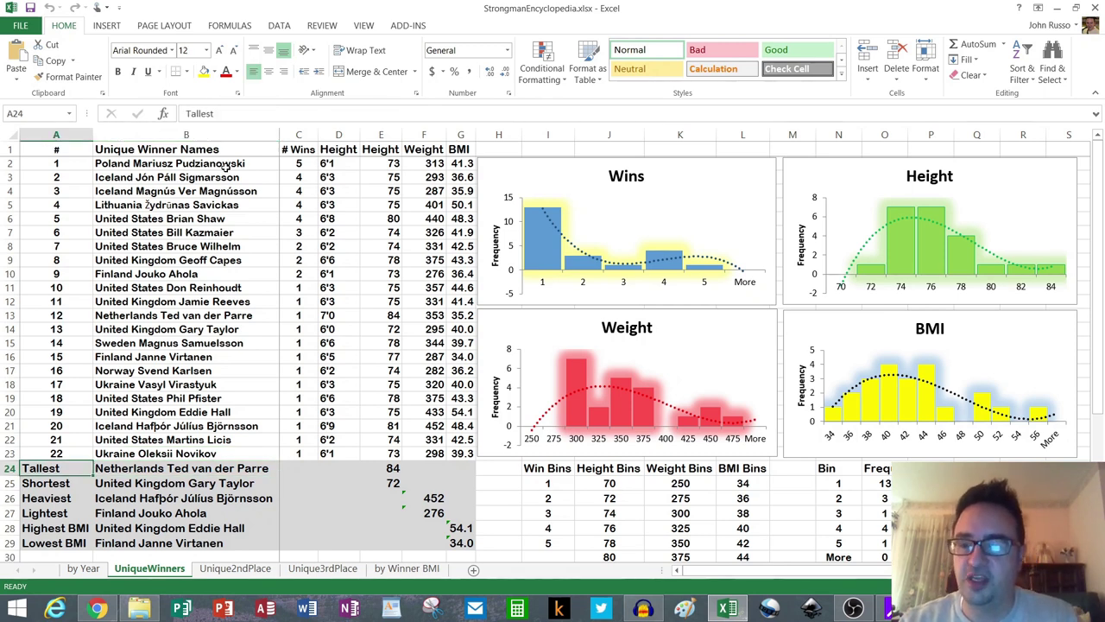
{"action": "key", "text": "Right"}
{"action": "key", "text": "Right"}
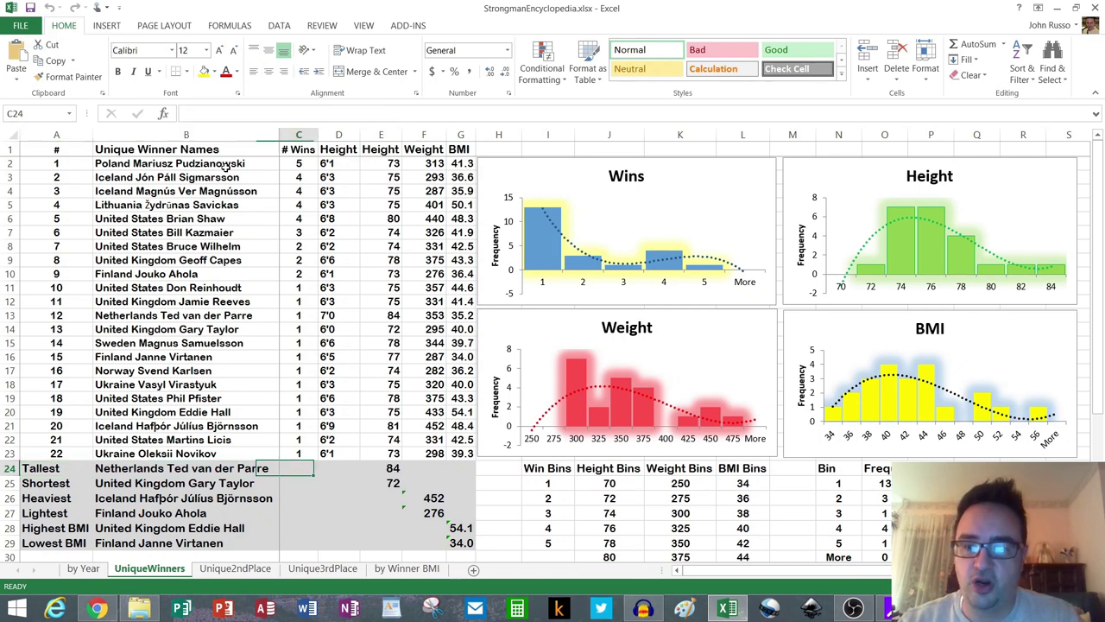
{"action": "key", "text": "Right"}
{"action": "key", "text": "Right"}
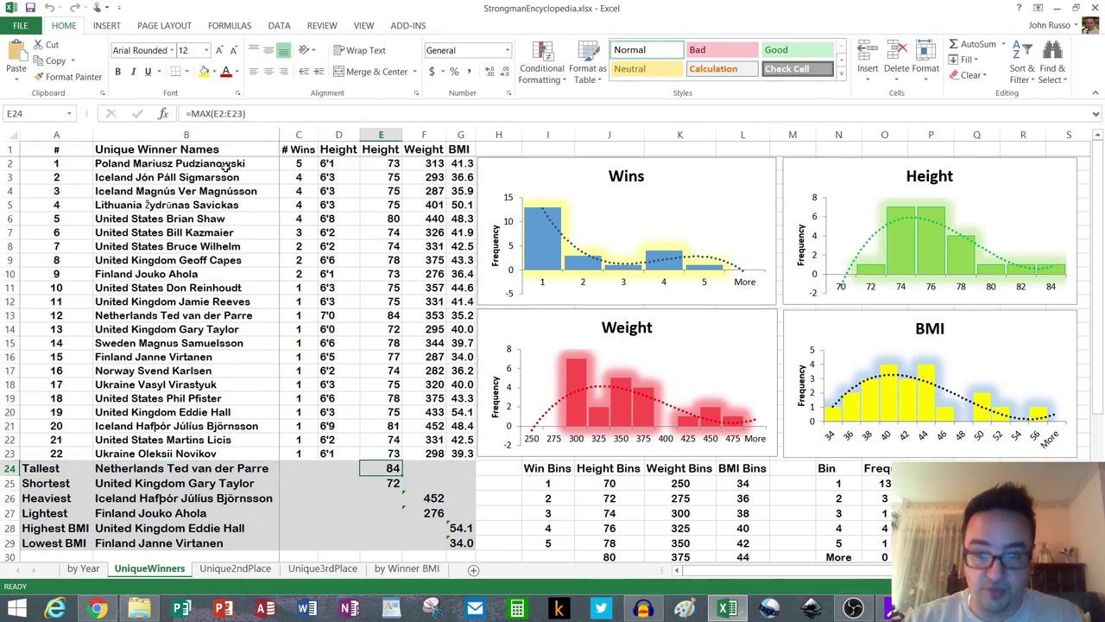
{"action": "key", "text": "Down"}
{"action": "key", "text": "Left"}
{"action": "key", "text": "Left"}
{"action": "key", "text": "Left"}
{"action": "key", "text": "Left"}
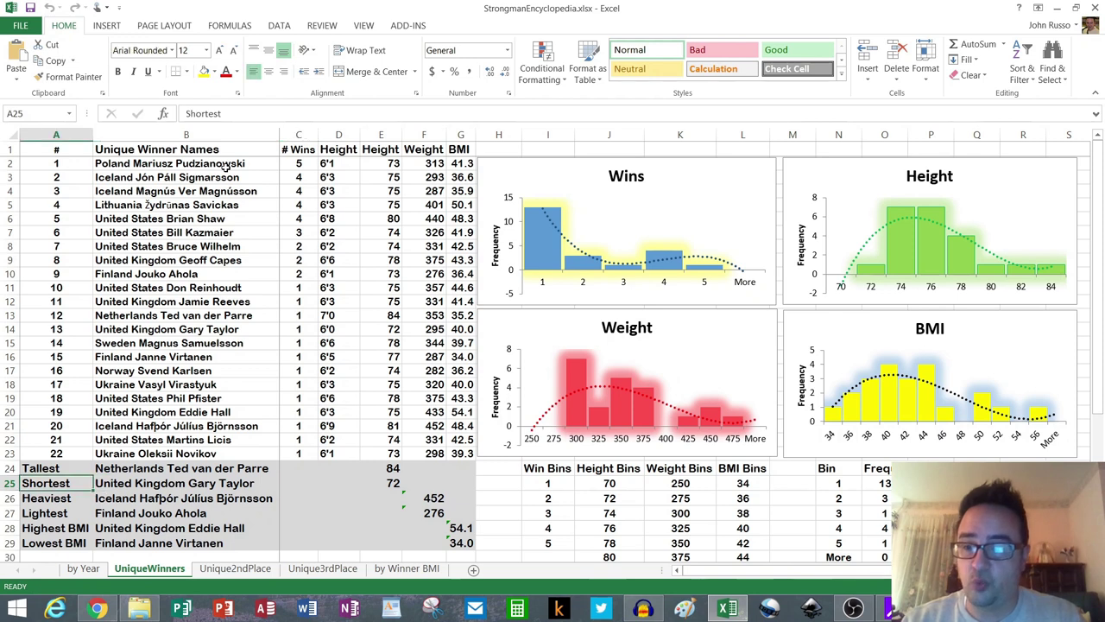
{"action": "key", "text": "Right"}
{"action": "key", "text": "Right"}
{"action": "key", "text": "Right"}
{"action": "key", "text": "Right"}
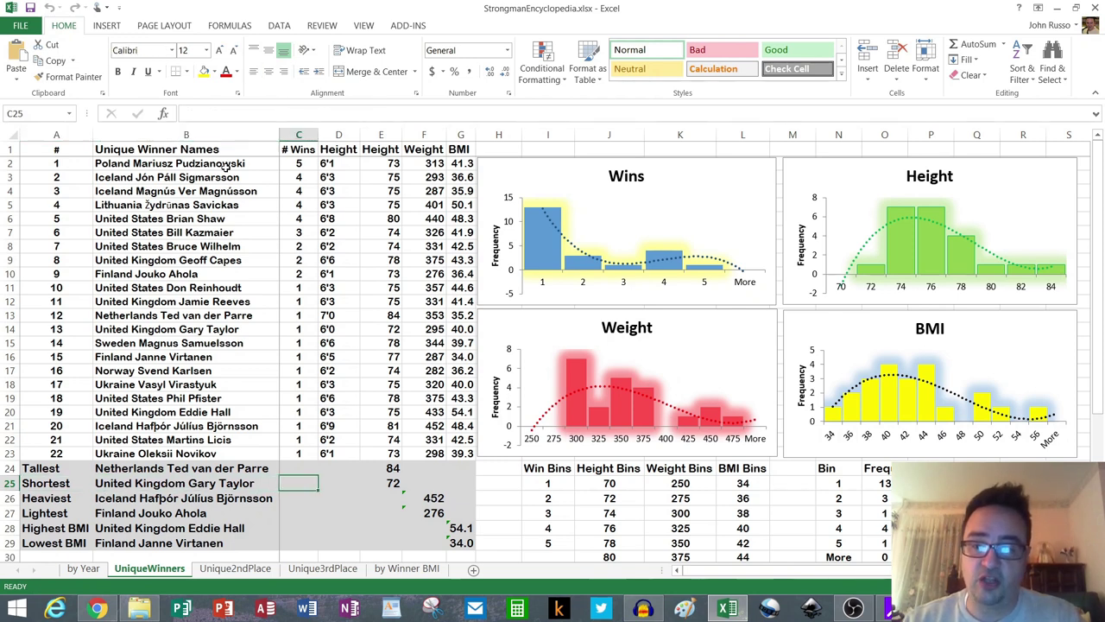
{"action": "key", "text": "Left"}
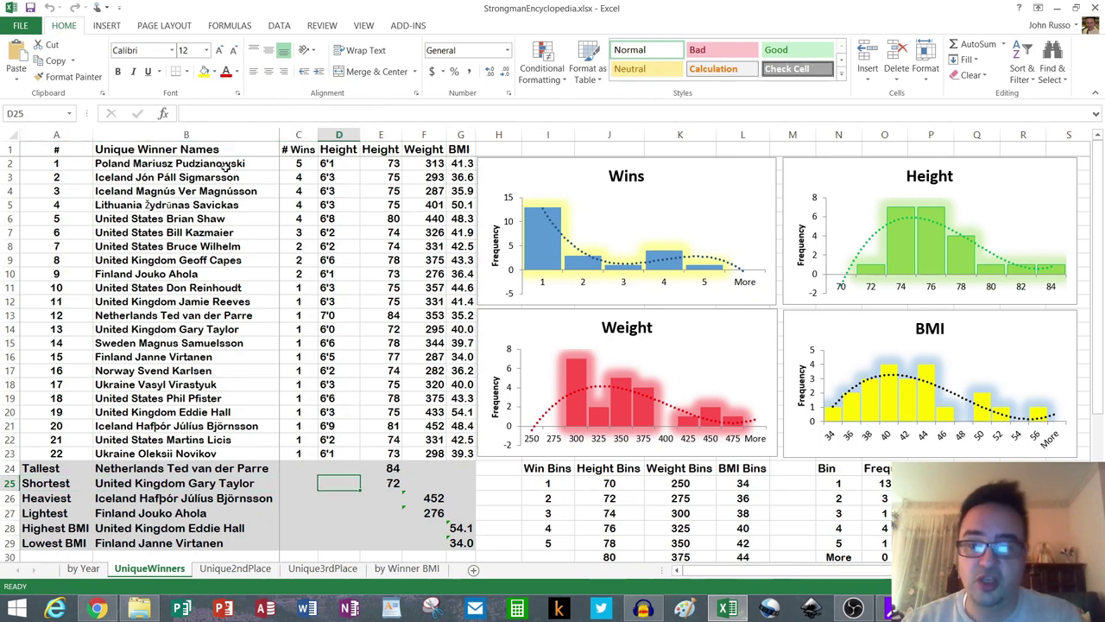
{"action": "key", "text": "Down"}
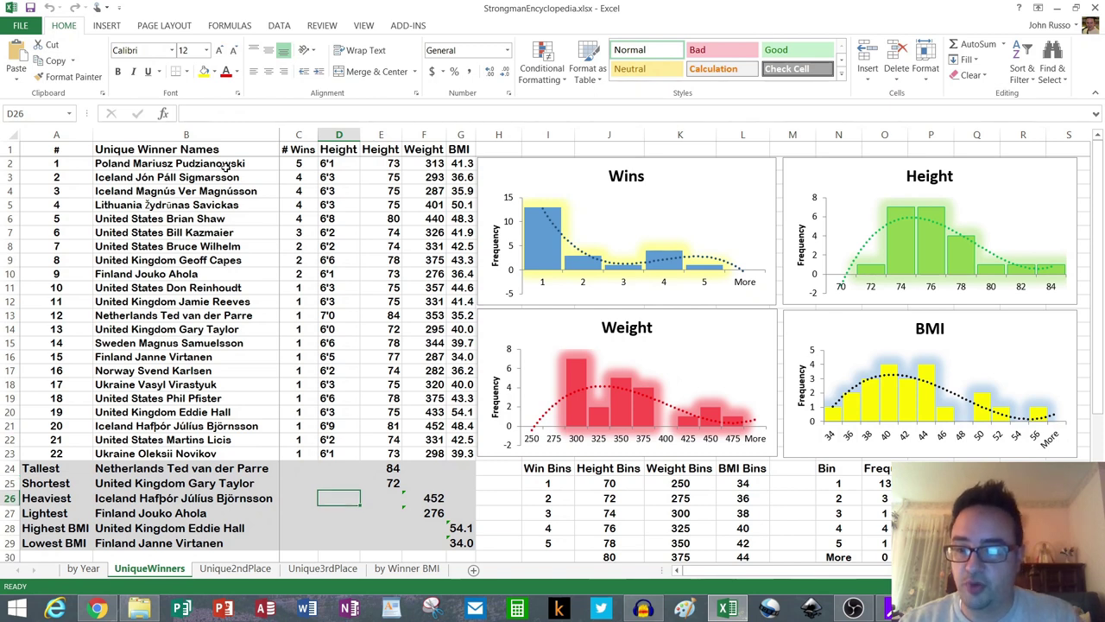
{"action": "key", "text": "Left"}
{"action": "key", "text": "Left"}
{"action": "key", "text": "Right"}
{"action": "key", "text": "Right"}
{"action": "key", "text": "Right"}
{"action": "key", "text": "Right"}
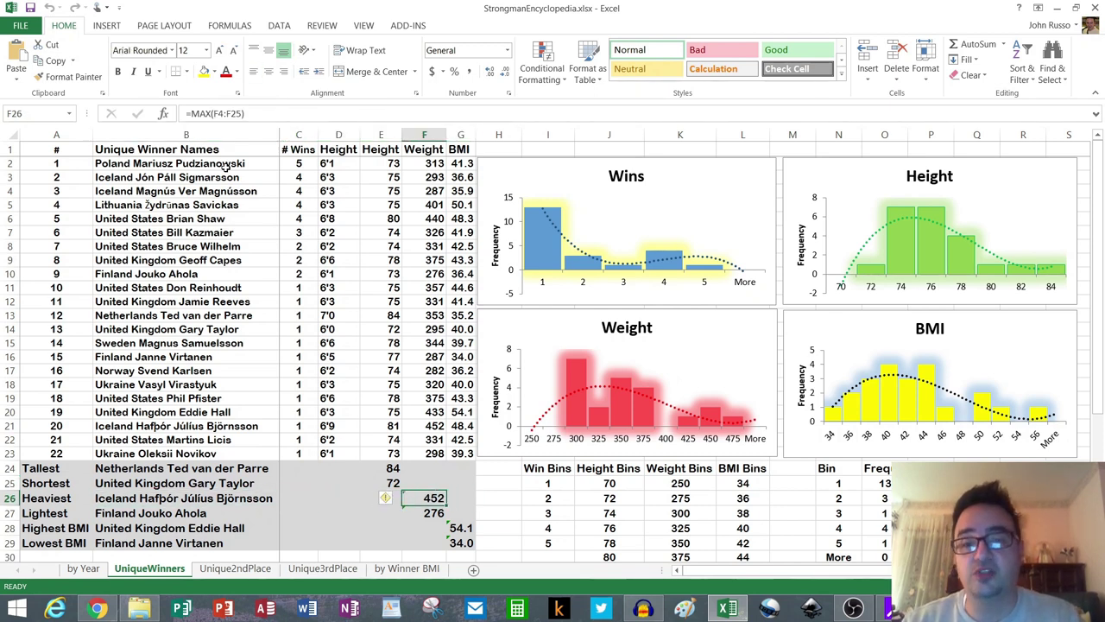
{"action": "key", "text": "Down"}
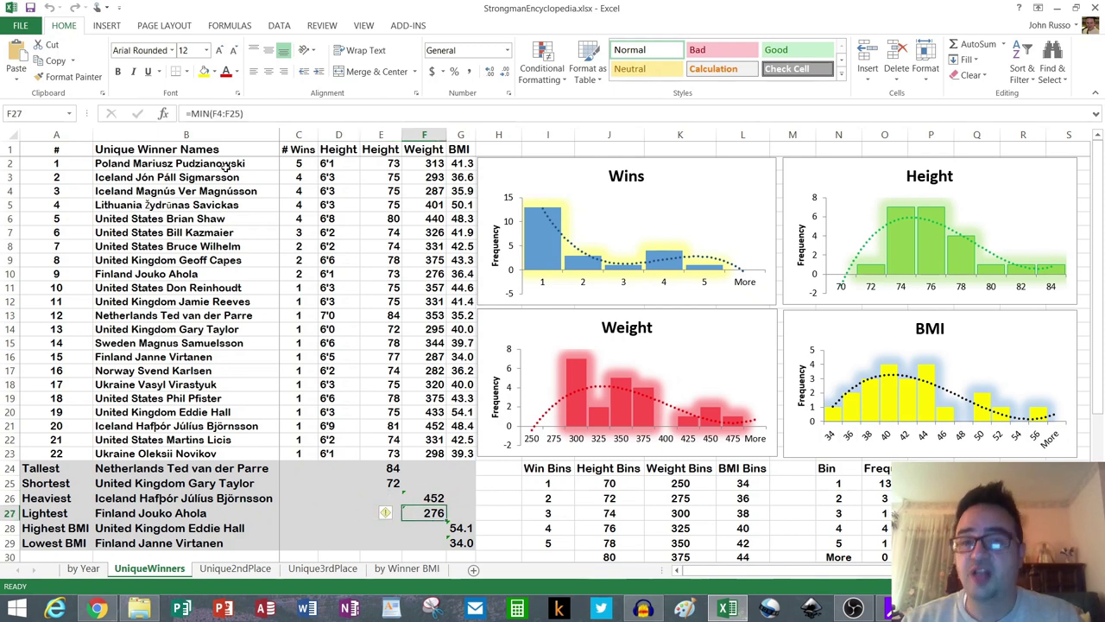
{"action": "key", "text": "Down"}
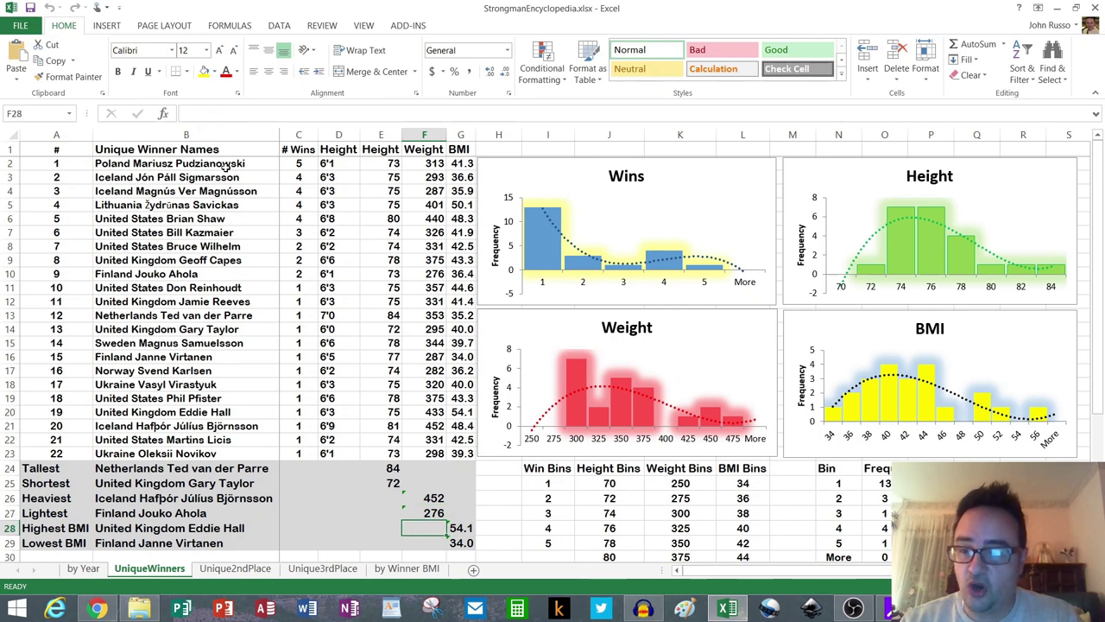
{"action": "key", "text": "Right"}
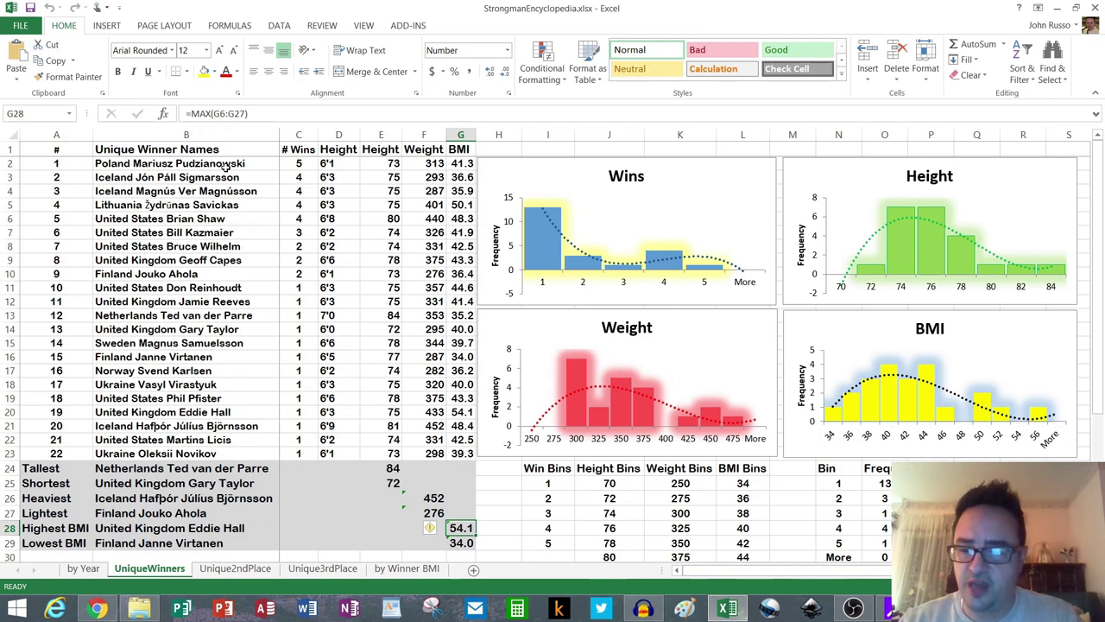
{"action": "key", "text": "Down"}
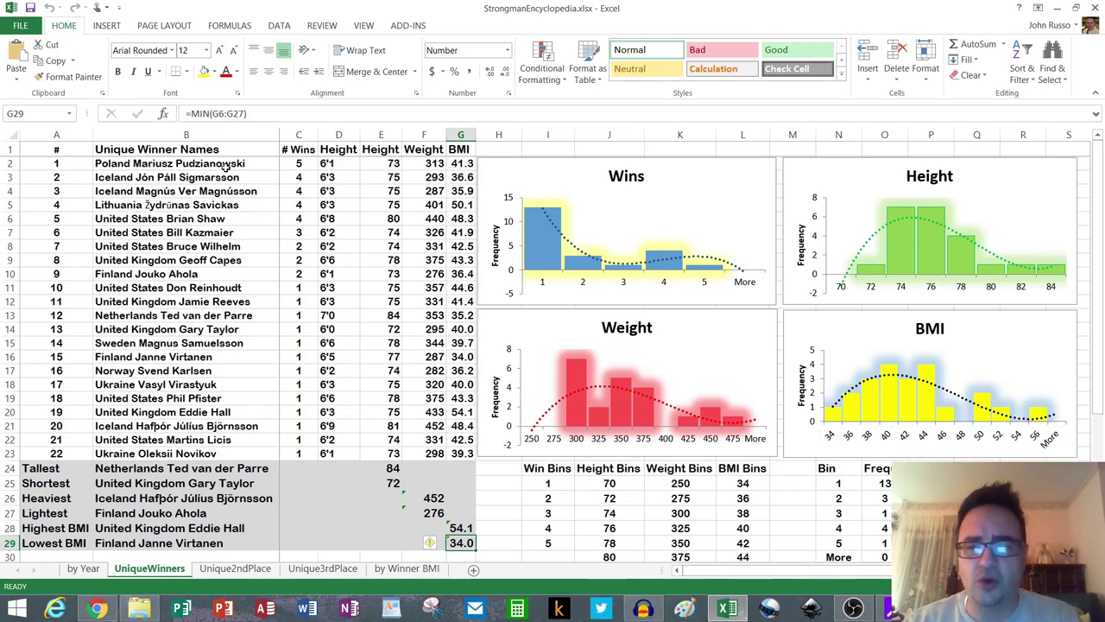
{"action": "key", "text": "Up"}
{"action": "key", "text": "Up"}
{"action": "key", "text": "Up"}
{"action": "key", "text": "Up"}
{"action": "key", "text": "Up"}
{"action": "key", "text": "Up"}
{"action": "key", "text": "Up"}
{"action": "key", "text": "Up"}
{"action": "key", "text": "Up"}
{"action": "key", "text": "Up"}
{"action": "key", "text": "Up"}
{"action": "key", "text": "Up"}
{"action": "key", "text": "Up"}
{"action": "key", "text": "Up"}
{"action": "key", "text": "Up"}
{"action": "key", "text": "Up"}
{"action": "key", "text": "Left"}
{"action": "key", "text": "Left"}
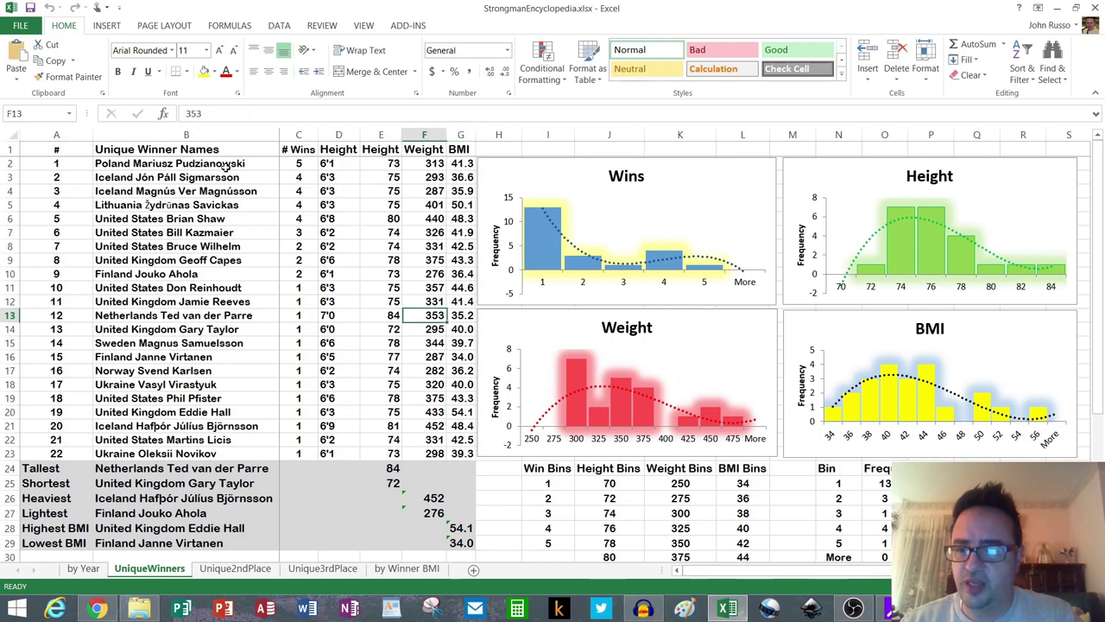
{"action": "key", "text": "Down"}
{"action": "key", "text": "Down"}
{"action": "key", "text": "Down"}
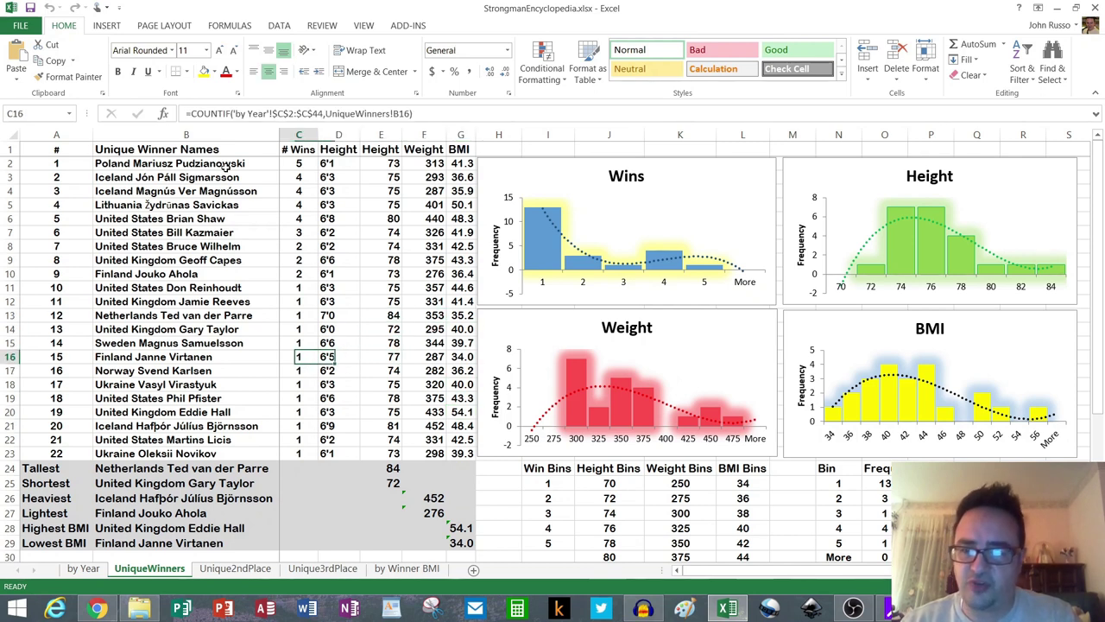
{"action": "key", "text": "Right"}
{"action": "key", "text": "Right"}
{"action": "key", "text": "Right"}
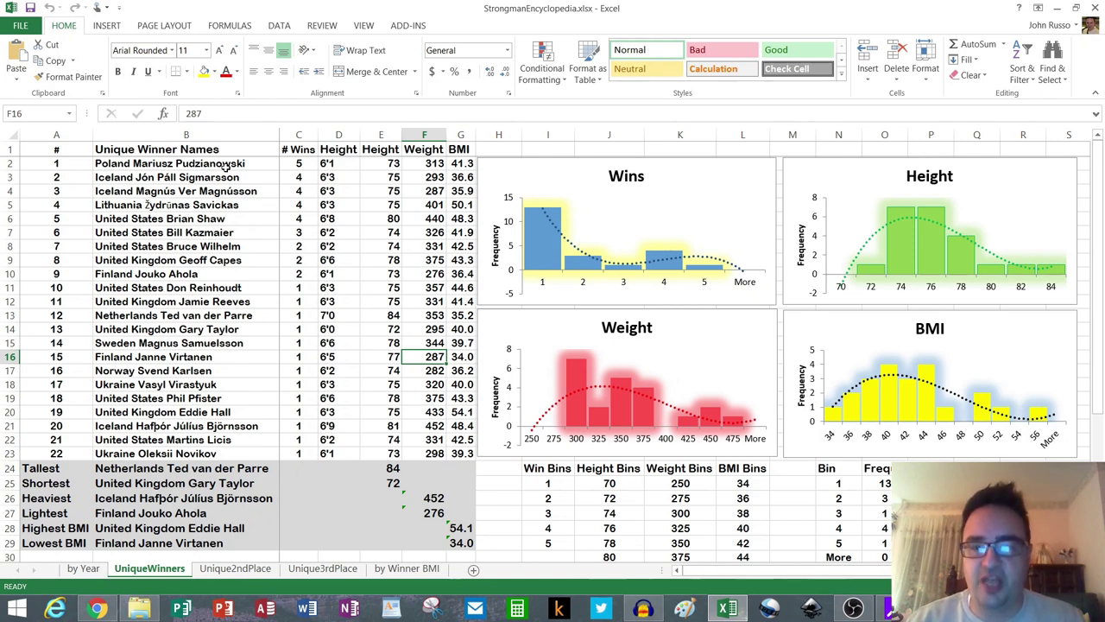
{"action": "key", "text": "Down"}
{"action": "key", "text": "Down"}
{"action": "key", "text": "Down"}
{"action": "key", "text": "Right"}
{"action": "key", "text": "Down"}
{"action": "key", "text": "Right"}
{"action": "key", "text": "Down"}
{"action": "key", "text": "Down"}
{"action": "key", "text": "Down"}
{"action": "key", "text": "Right"}
{"action": "key", "text": "Down"}
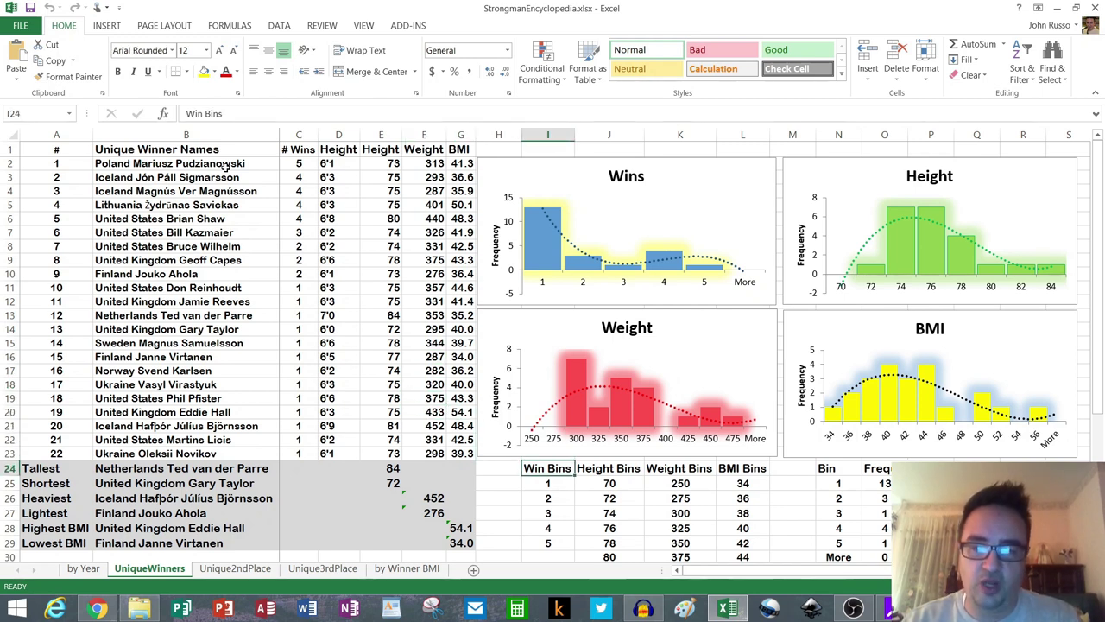
{"action": "key", "text": "Down"}
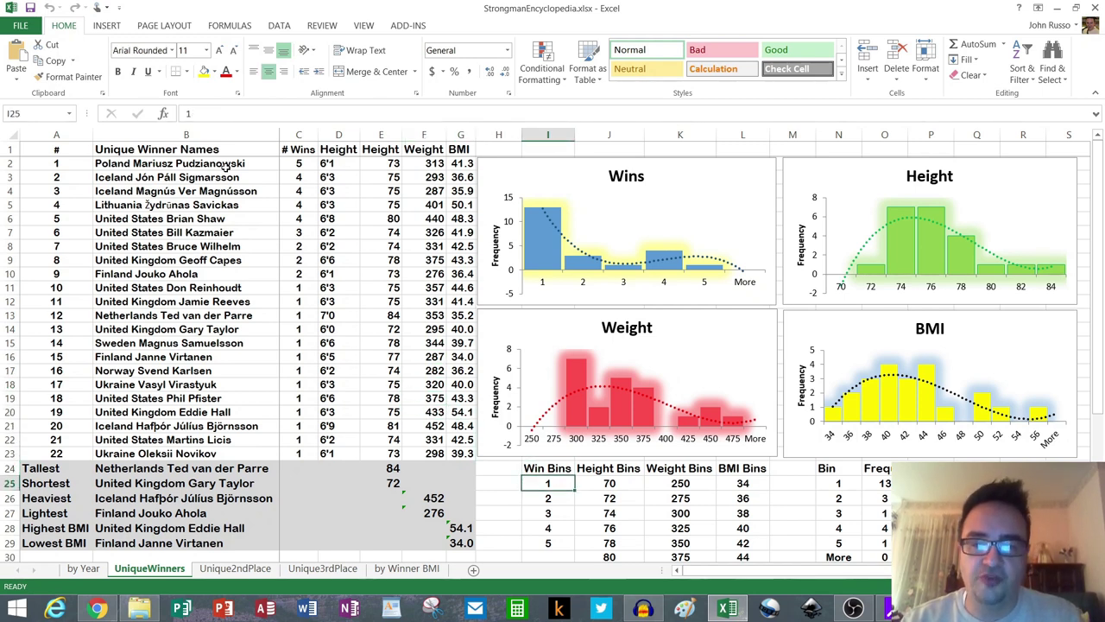
{"action": "key", "text": "Down"}
{"action": "key", "text": "Down"}
{"action": "key", "text": "Down"}
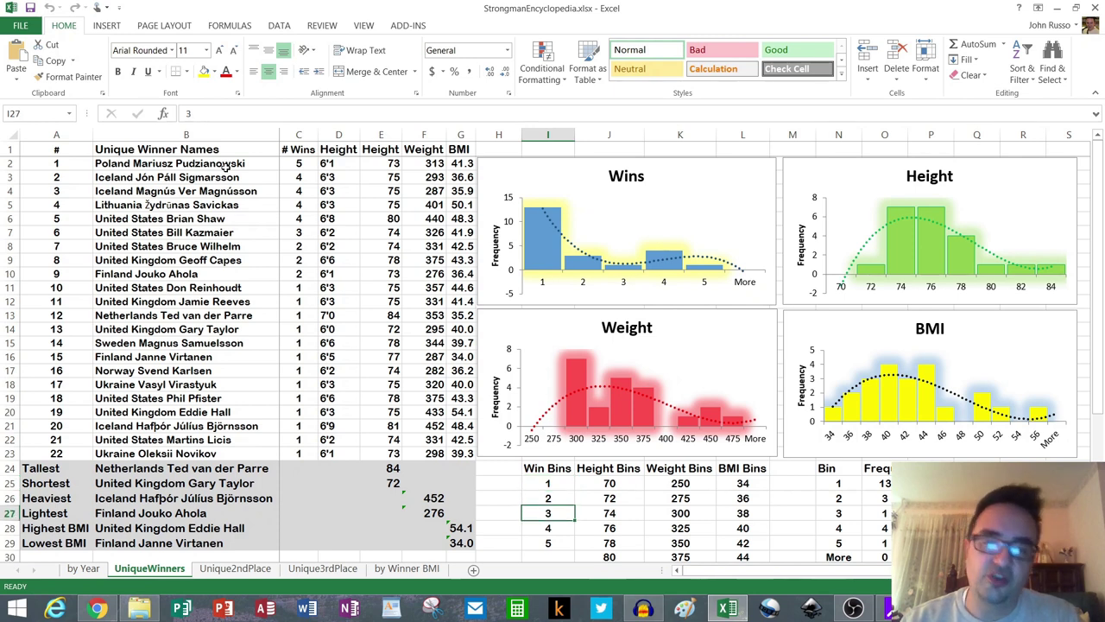
{"action": "key", "text": "Down"}
{"action": "key", "text": "Up"}
{"action": "key", "text": "Up"}
{"action": "key", "text": "Up"}
{"action": "key", "text": "Up"}
{"action": "key", "text": "Up"}
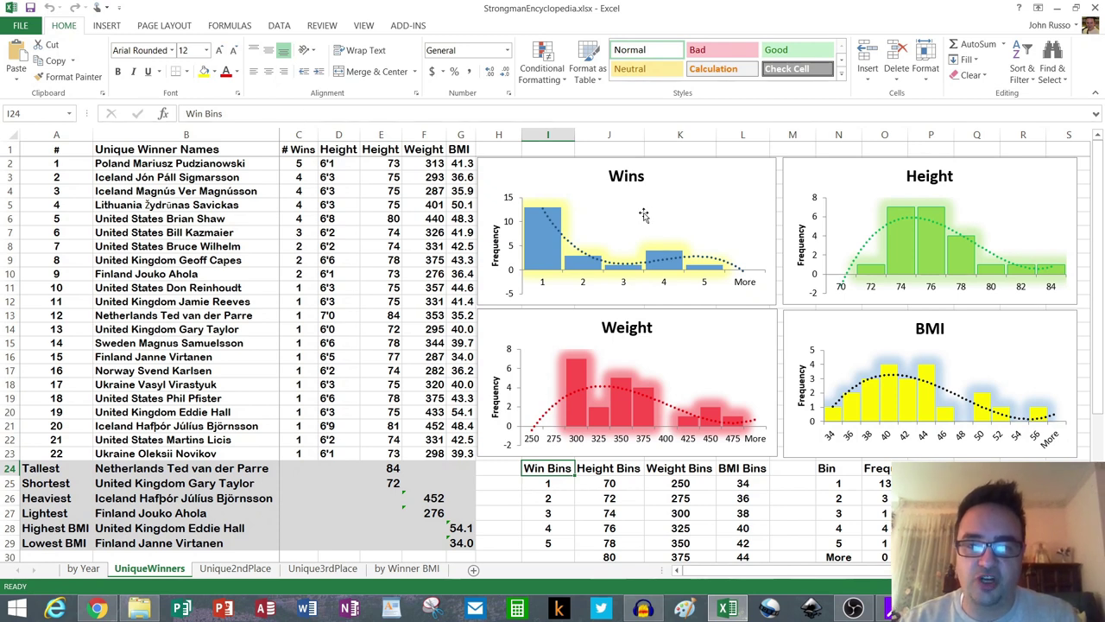
{"action": "left_click", "coordinate": [643, 213]}
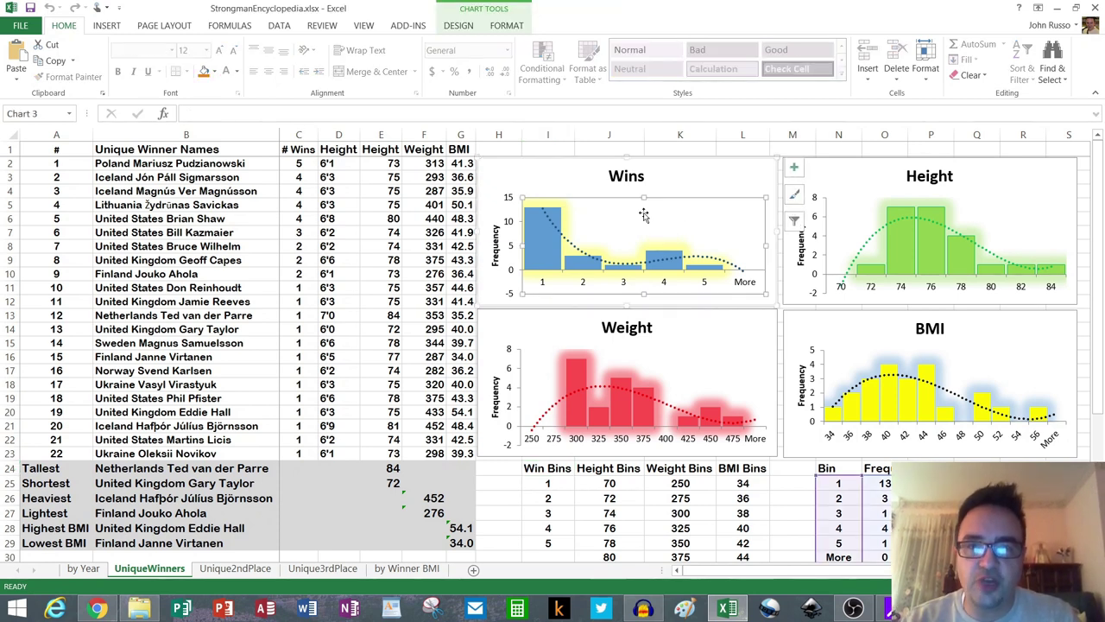
{"action": "left_click", "coordinate": [667, 176]}
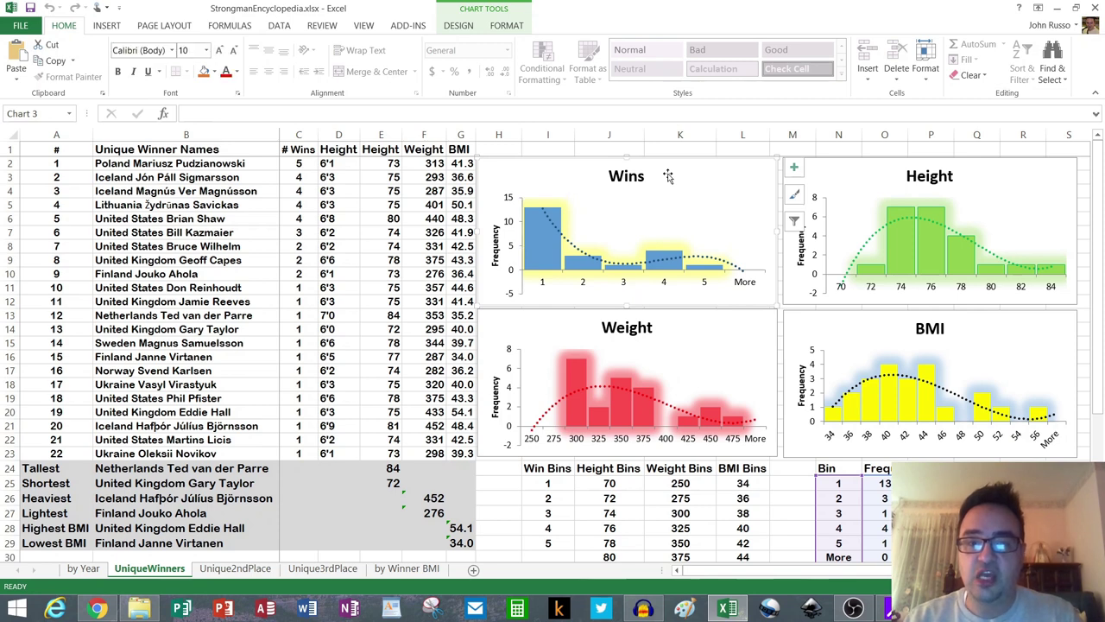
{"action": "mouse_move", "coordinate": [545, 244]}
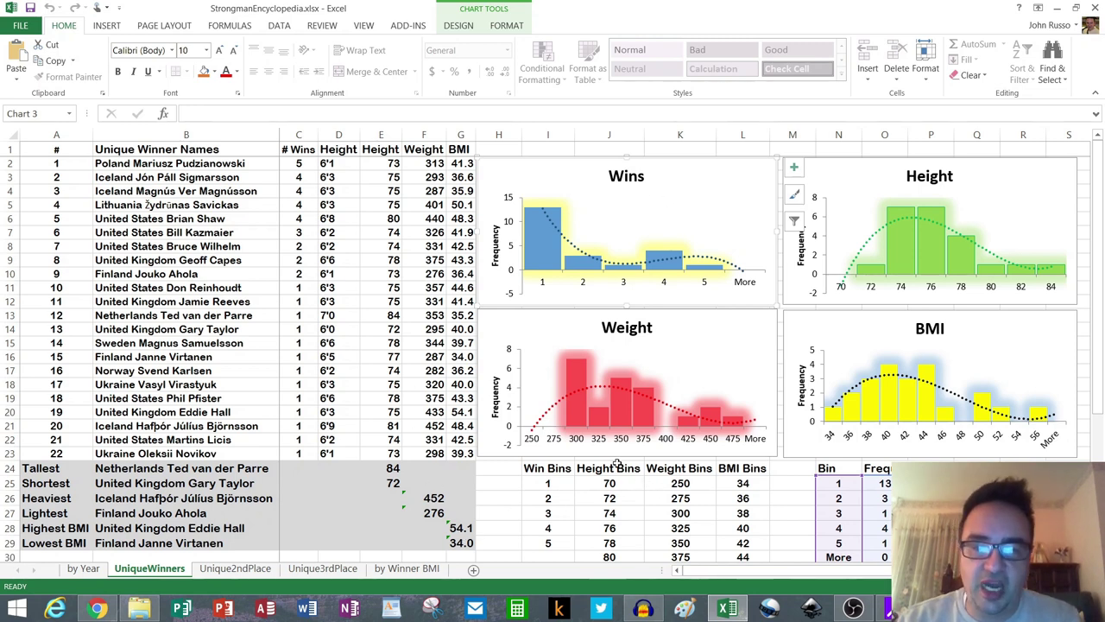
{"action": "left_click", "coordinate": [622, 482]}
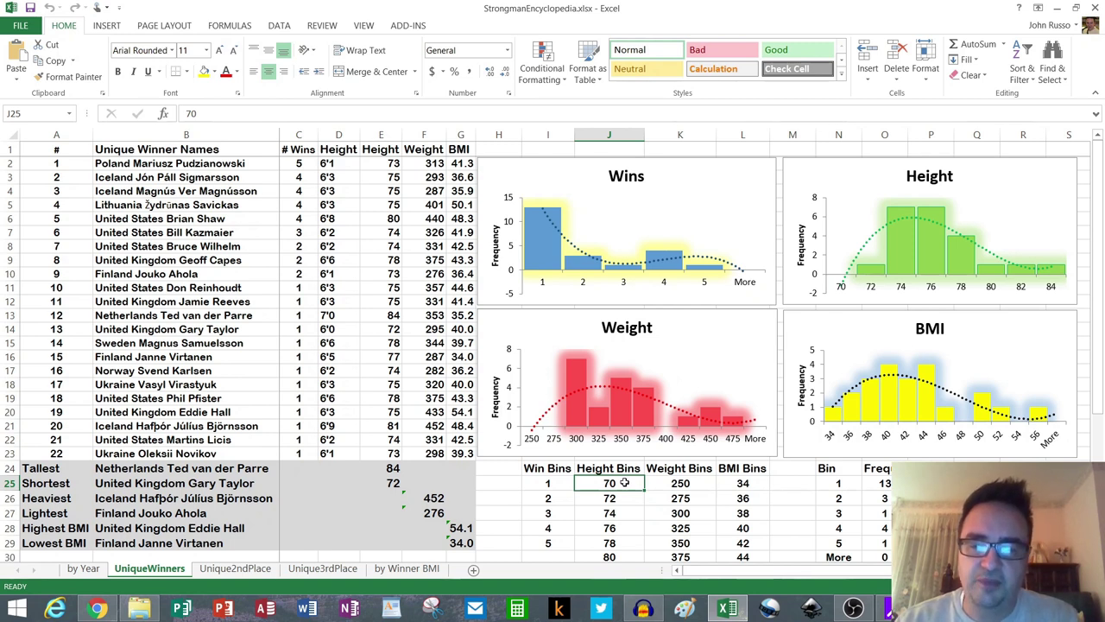
{"action": "key", "text": "Down"}
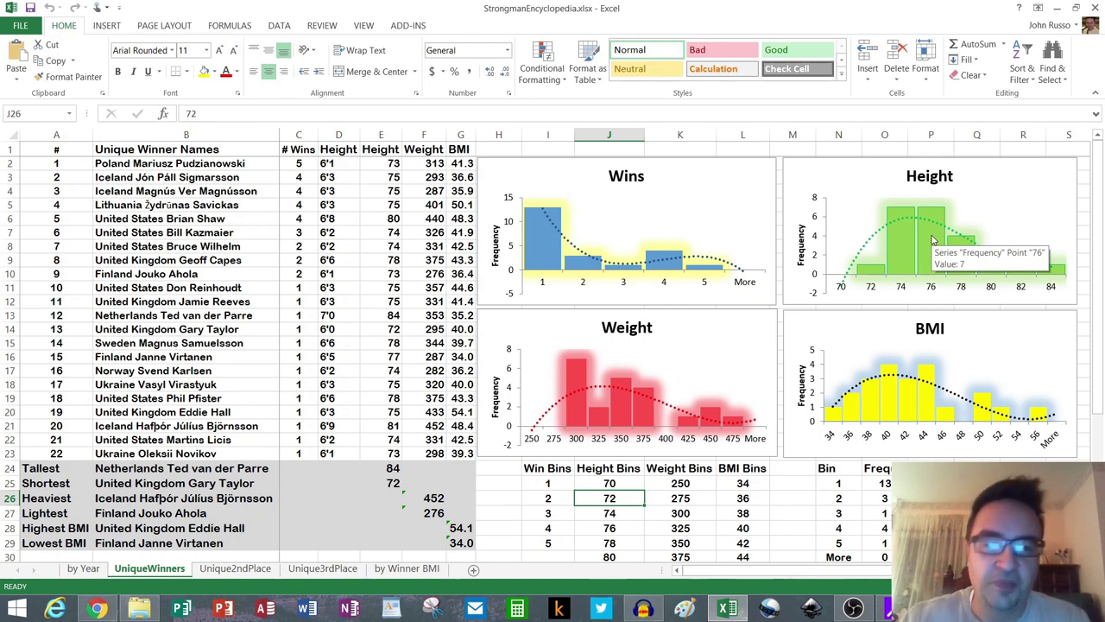
{"action": "mouse_move", "coordinate": [942, 273]}
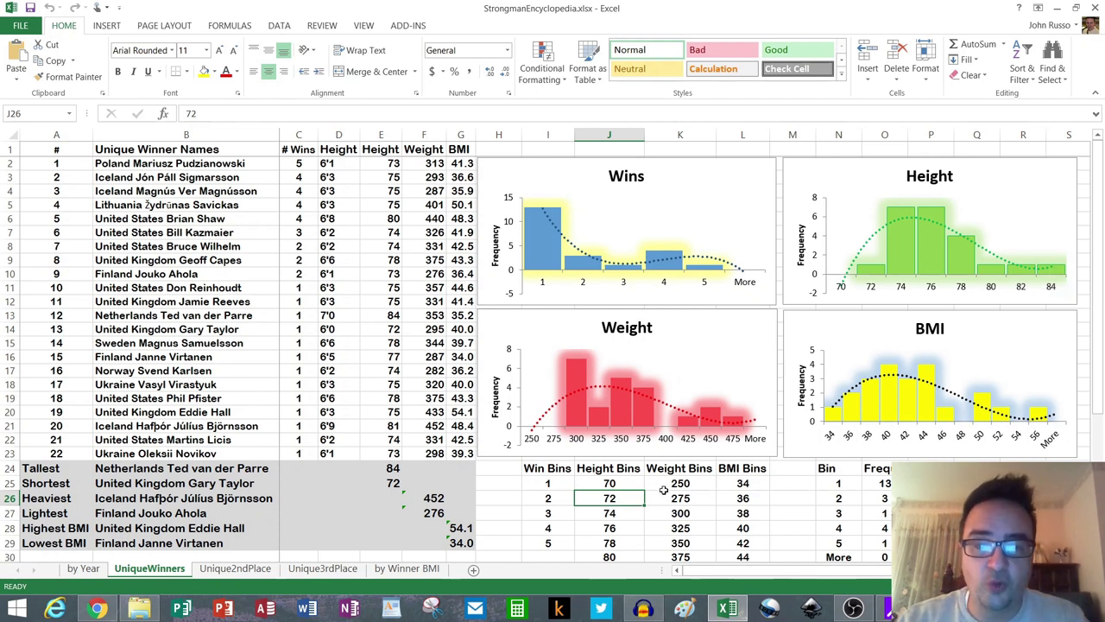
{"action": "left_click", "coordinate": [698, 484]}
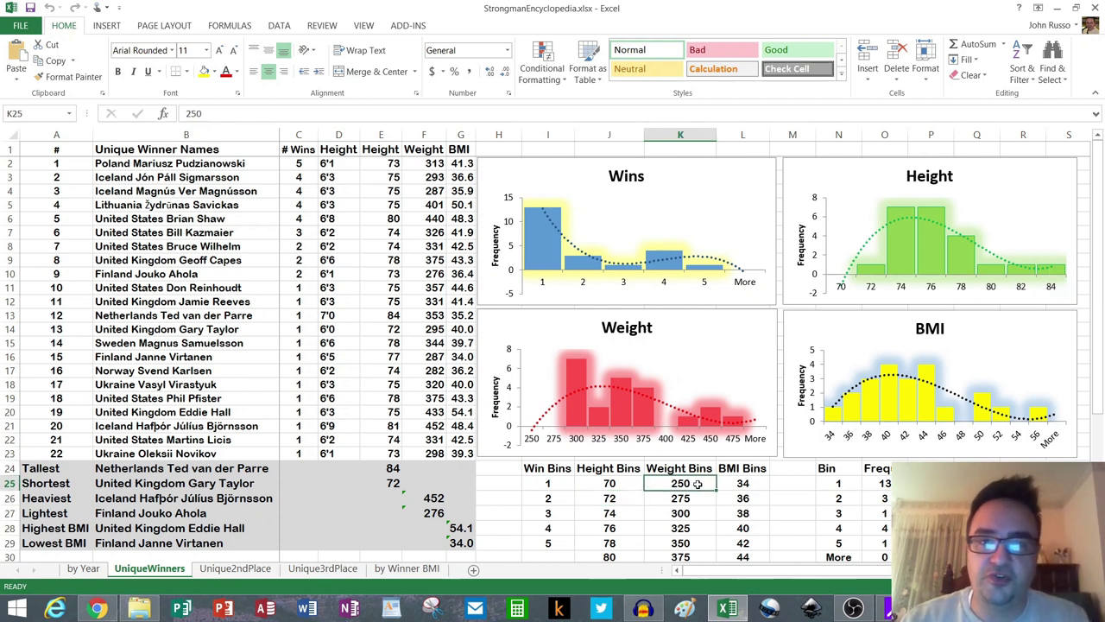
{"action": "key", "text": "Down"}
{"action": "key", "text": "Down"}
{"action": "key", "text": "Down"}
{"action": "key", "text": "Down"}
{"action": "key", "text": "Down"}
{"action": "key", "text": "Down"}
{"action": "key", "text": "Down"}
{"action": "key", "text": "Down"}
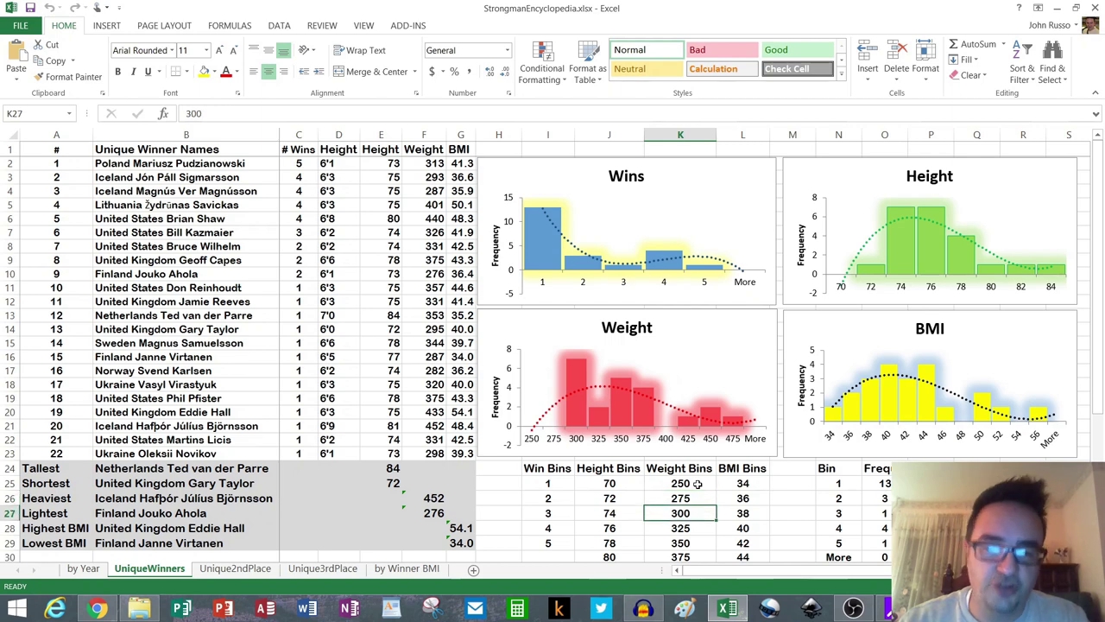
{"action": "key", "text": "Down"}
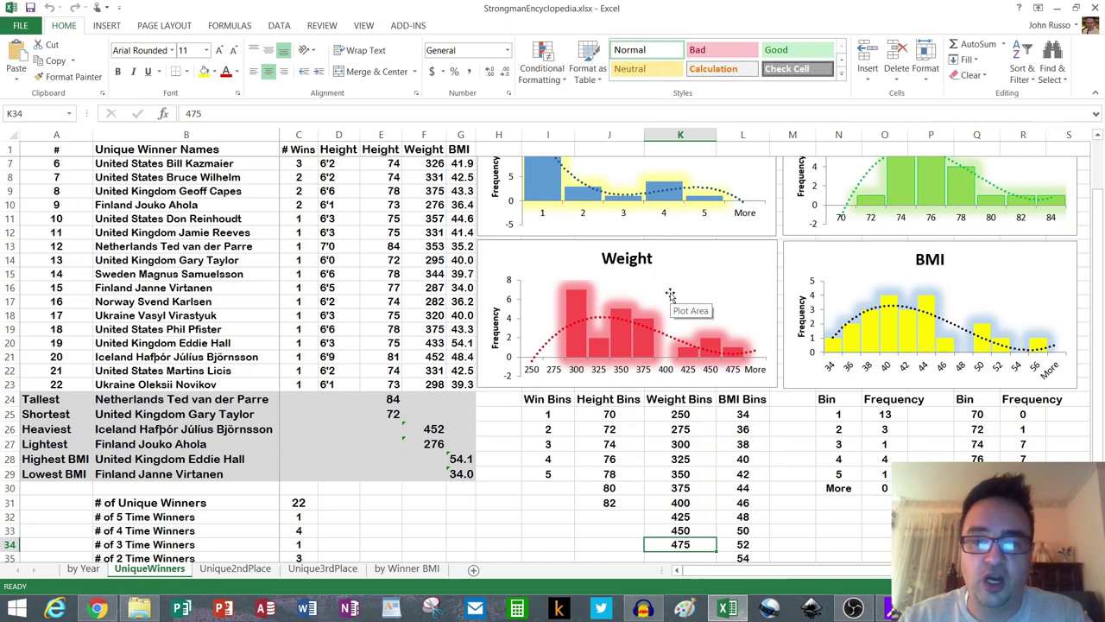
{"action": "mouse_move", "coordinate": [578, 307]}
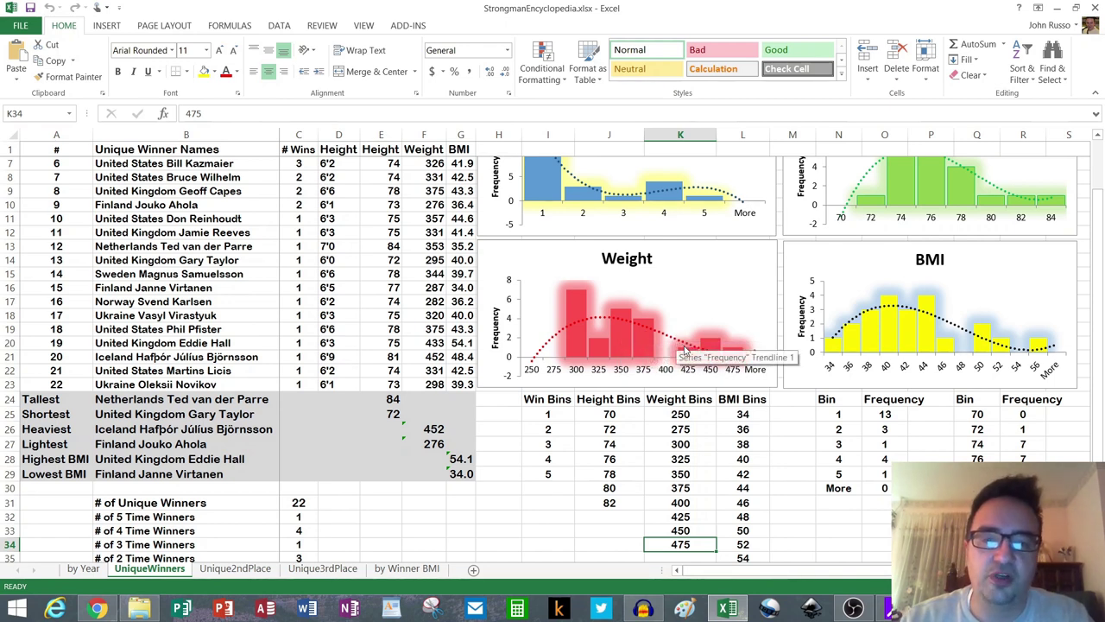
{"action": "mouse_move", "coordinate": [687, 358]}
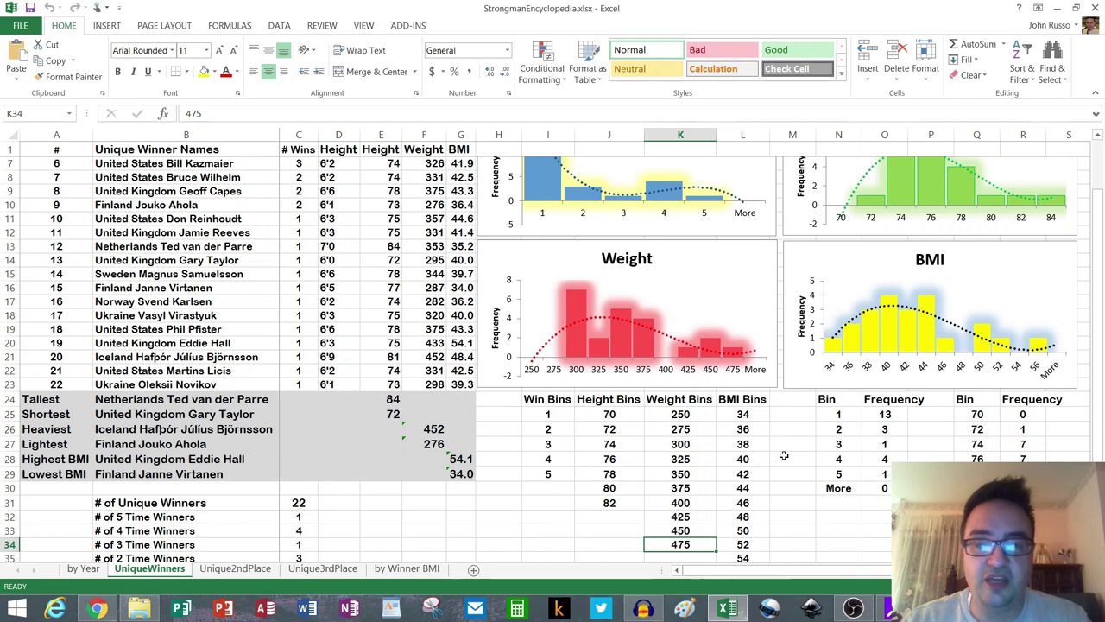
{"action": "left_click", "coordinate": [746, 415]}
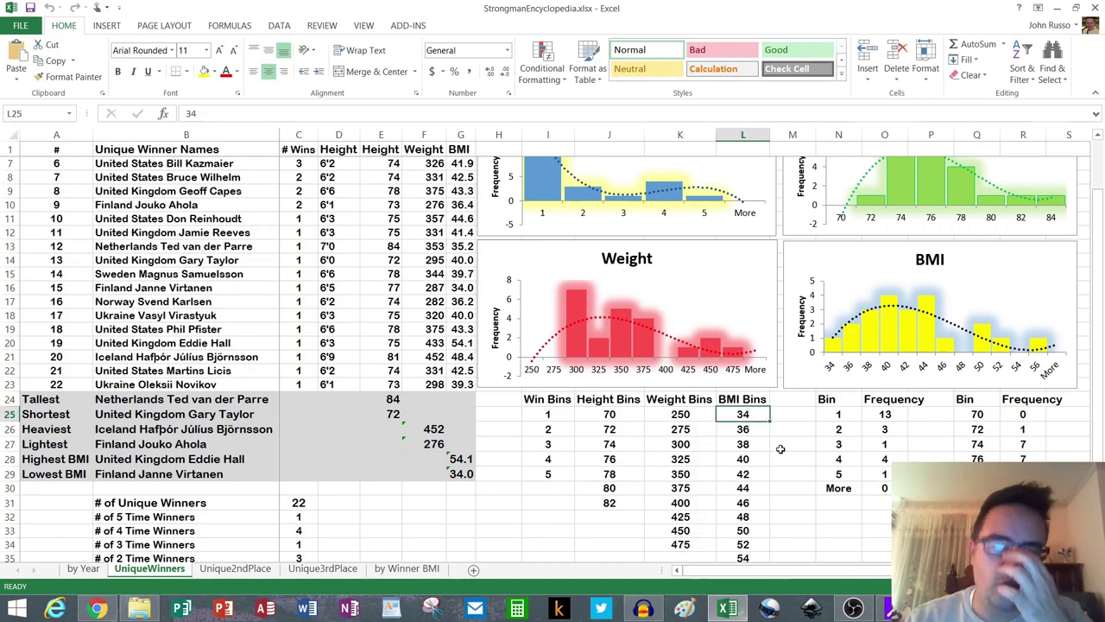
{"action": "key", "text": "Down"}
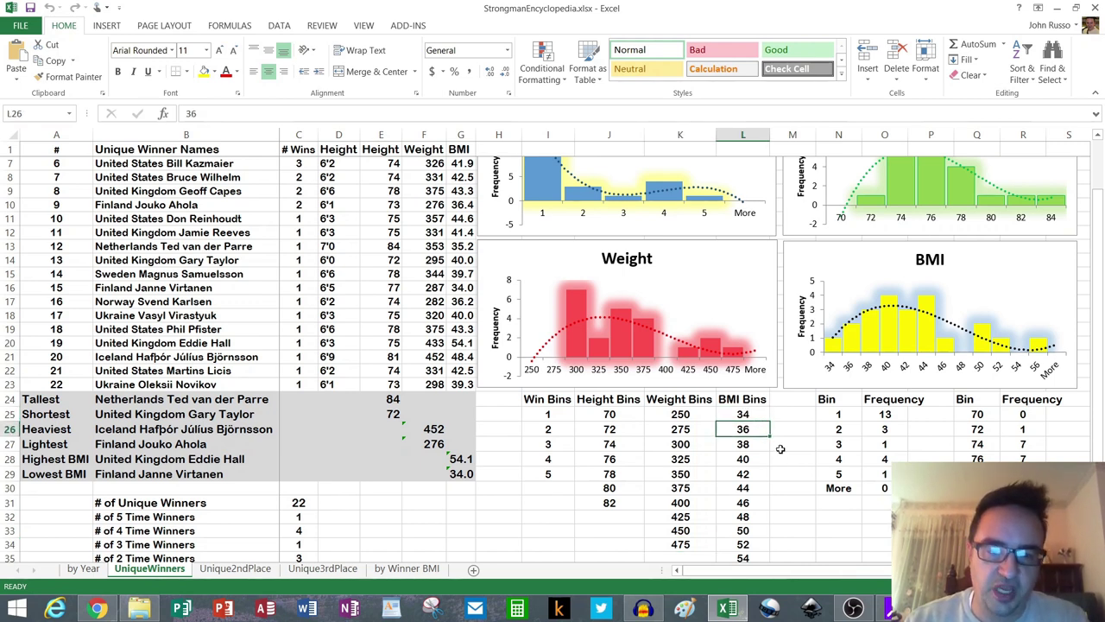
{"action": "key", "text": "Down"}
{"action": "key", "text": "Down"}
{"action": "key", "text": "Down"}
{"action": "key", "text": "Down"}
{"action": "key", "text": "Down"}
{"action": "key", "text": "Down"}
{"action": "key", "text": "Down"}
{"action": "key", "text": "Down"}
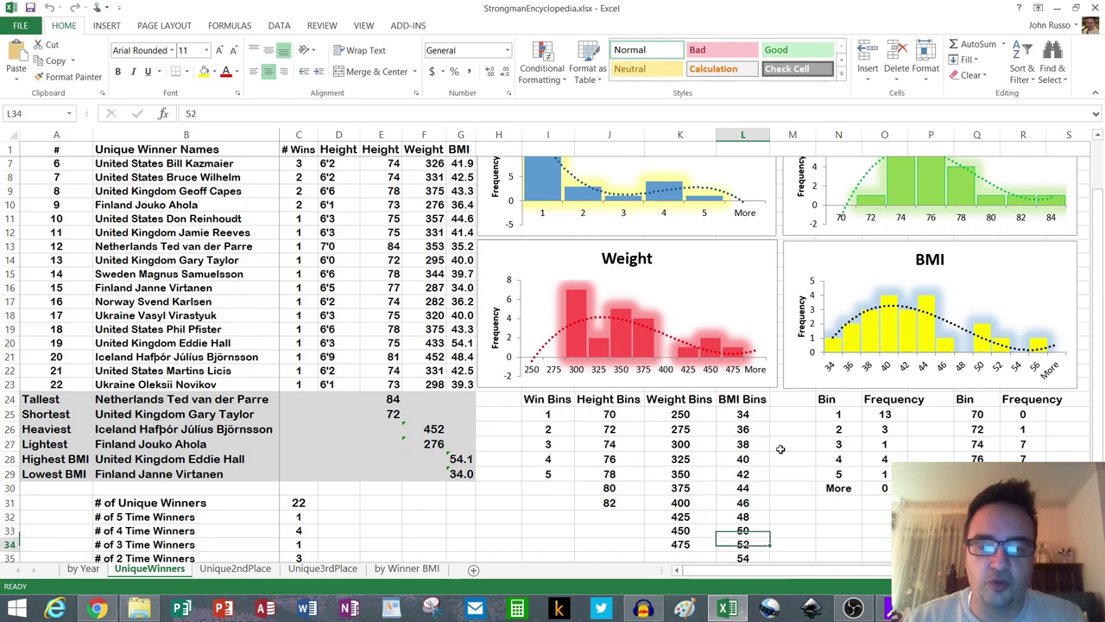
{"action": "key", "text": "Down"}
{"action": "key", "text": "Down"}
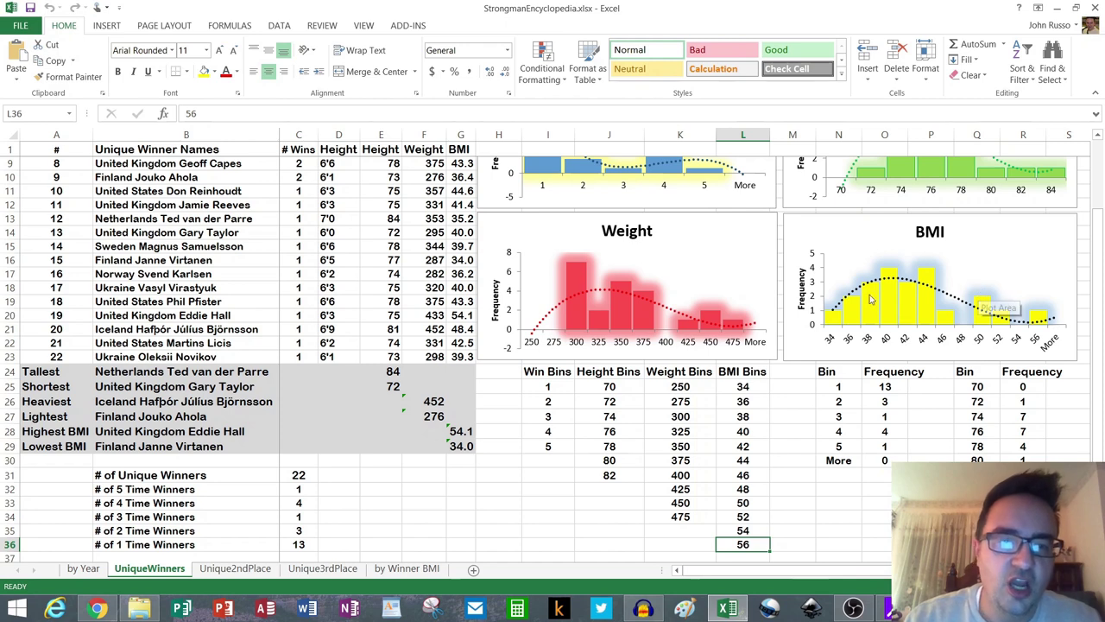
{"action": "mouse_move", "coordinate": [832, 323]}
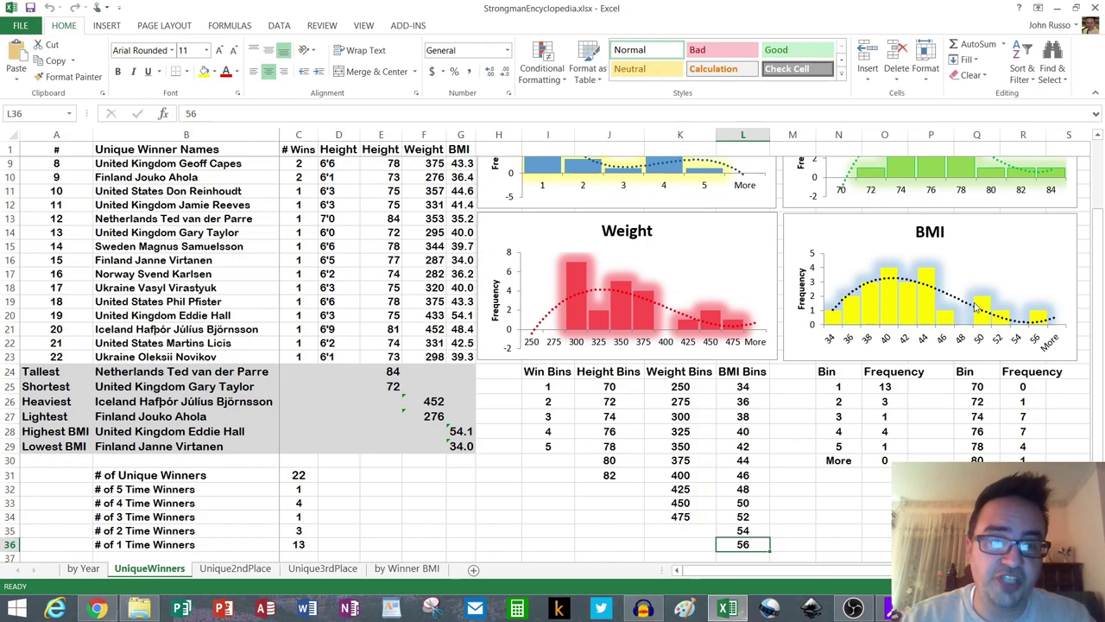
{"action": "mouse_move", "coordinate": [980, 323]}
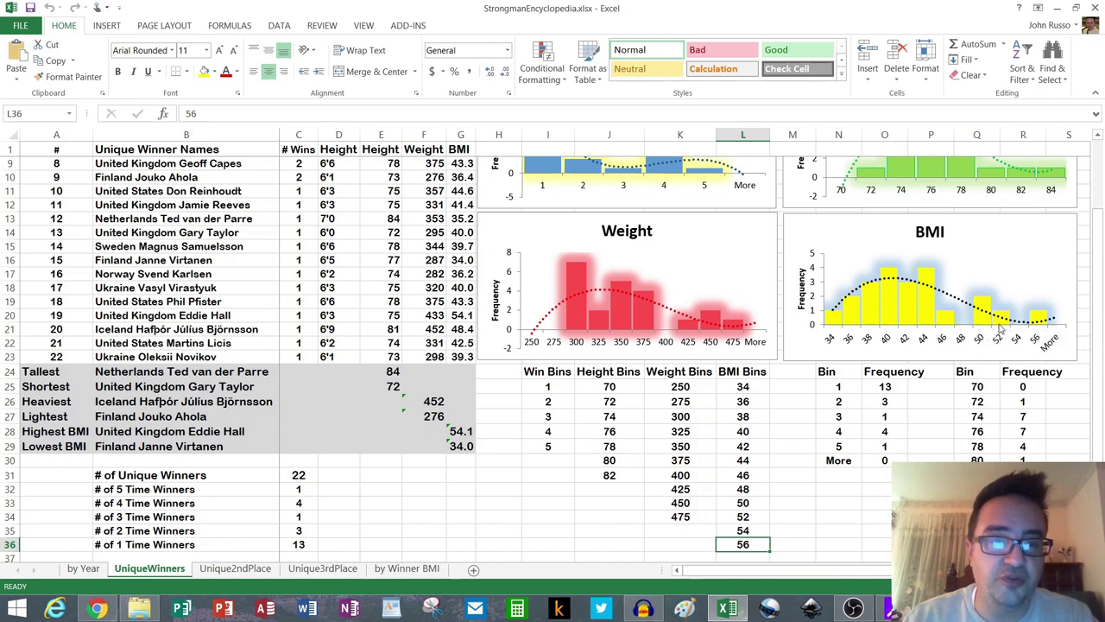
{"action": "mouse_move", "coordinate": [1039, 320]}
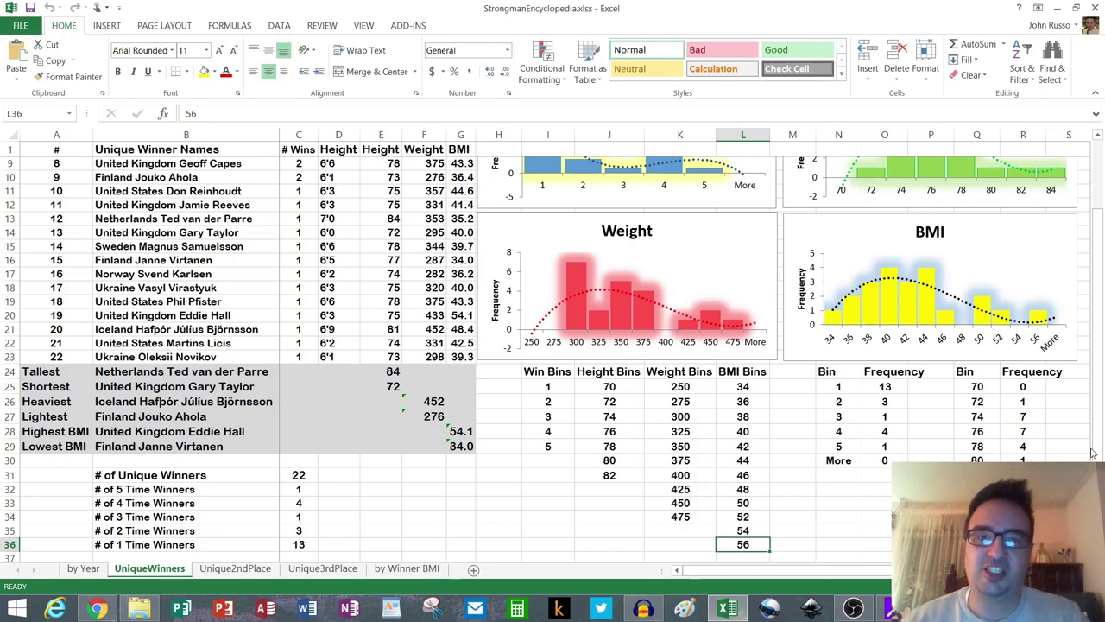
{"action": "left_click_drag", "start_coordinate": [1093, 451], "coordinate": [1103, 391]}
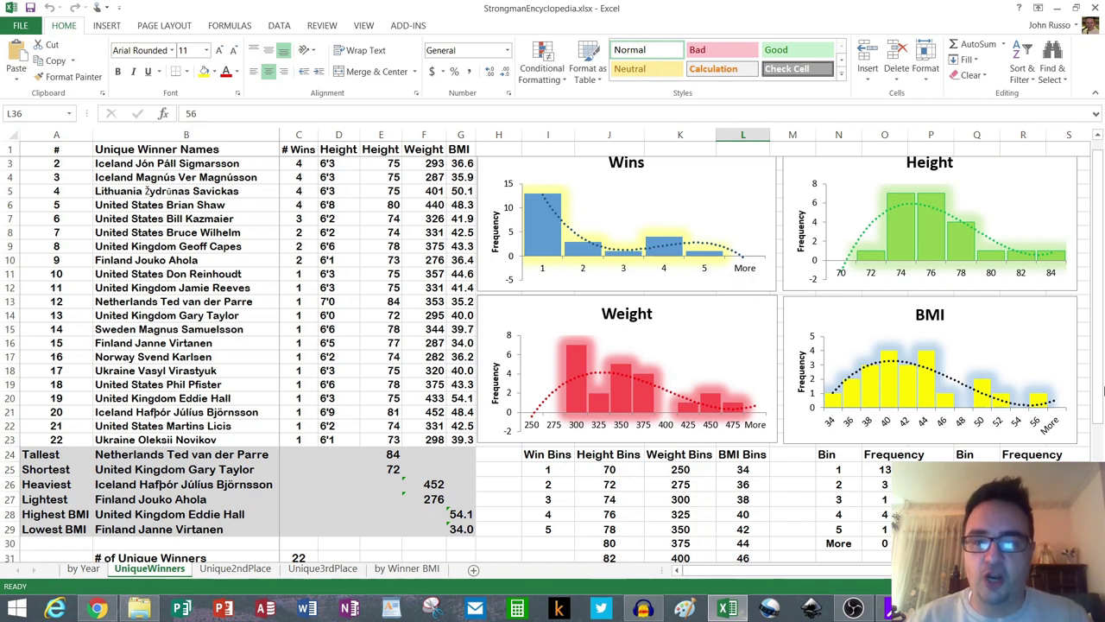
{"action": "left_click", "coordinate": [335, 438]}
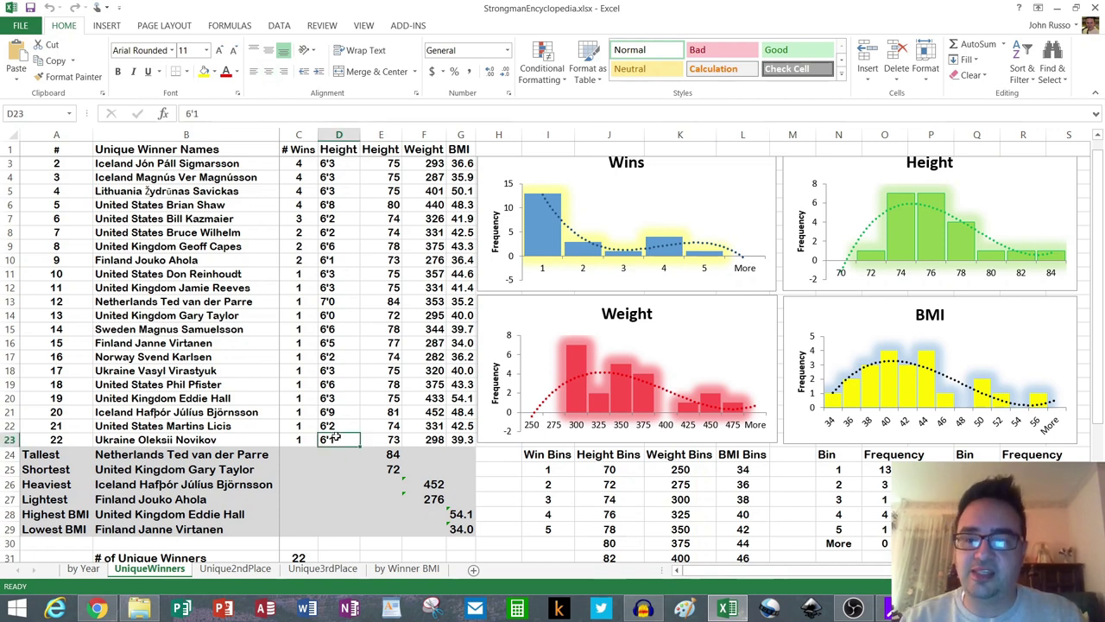
{"action": "left_click", "coordinate": [426, 440]}
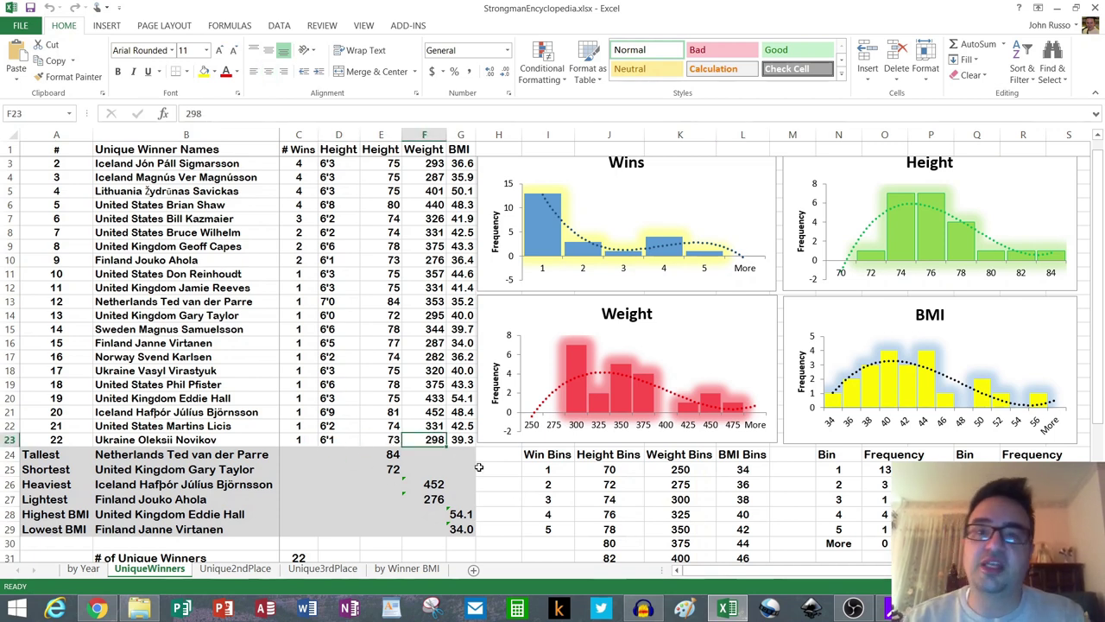
{"action": "key", "text": "Right"}
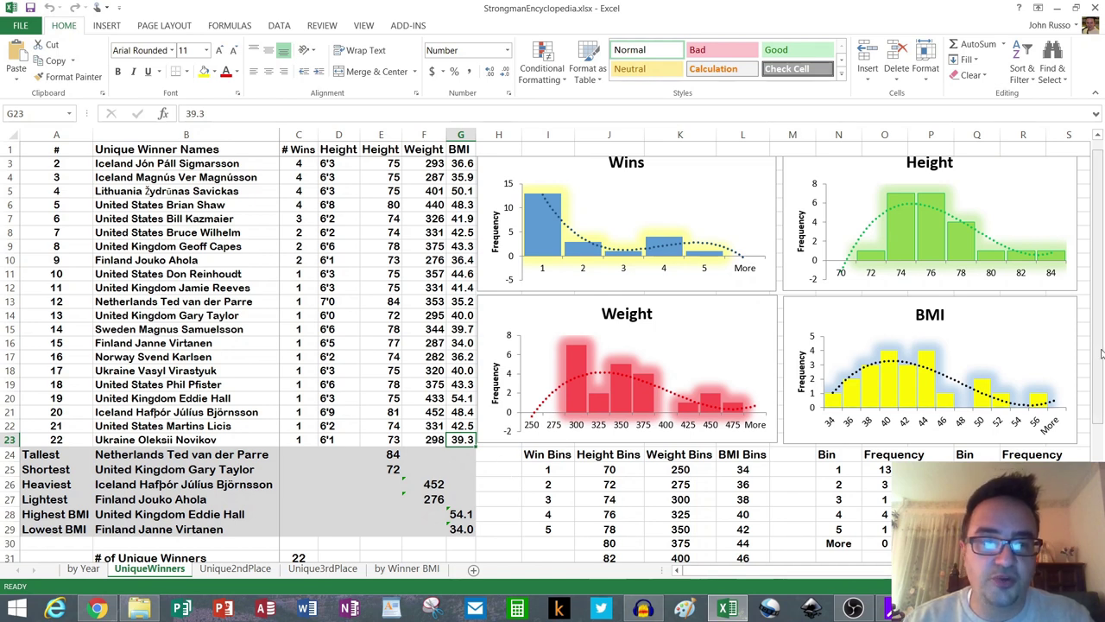
{"action": "left_click_drag", "start_coordinate": [1098, 348], "coordinate": [1098, 333]}
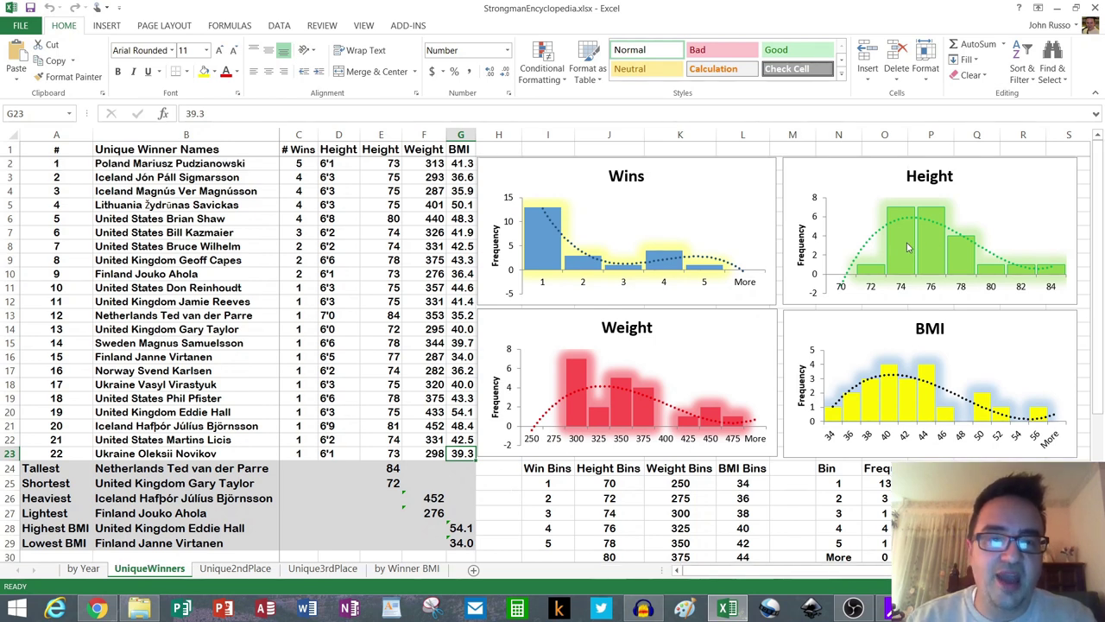
{"action": "mouse_move", "coordinate": [893, 257]}
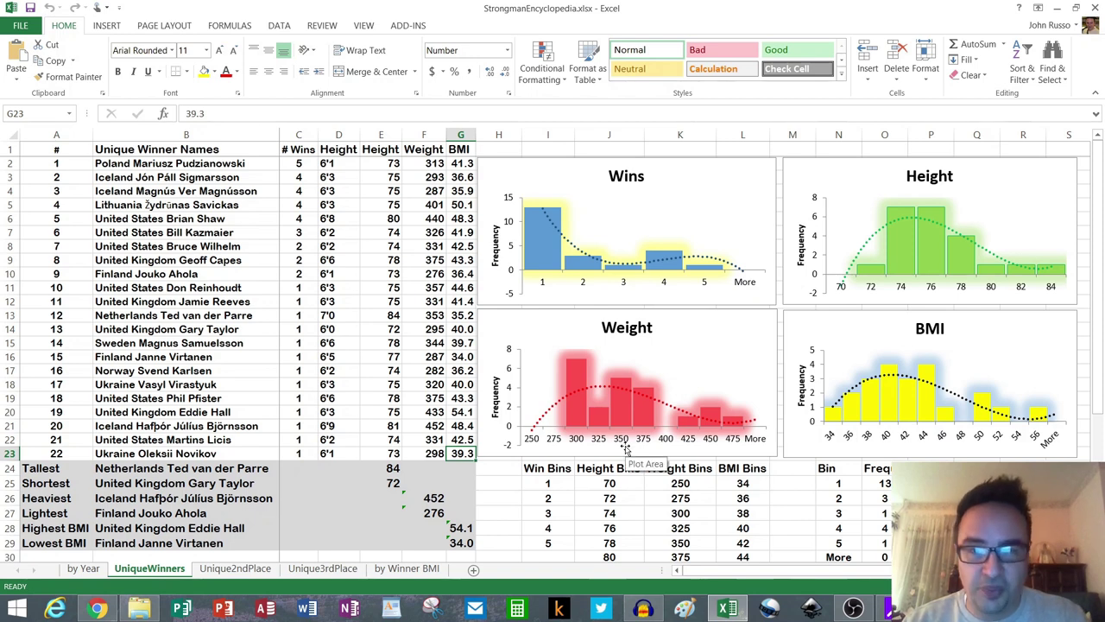
{"action": "mouse_move", "coordinate": [578, 403]}
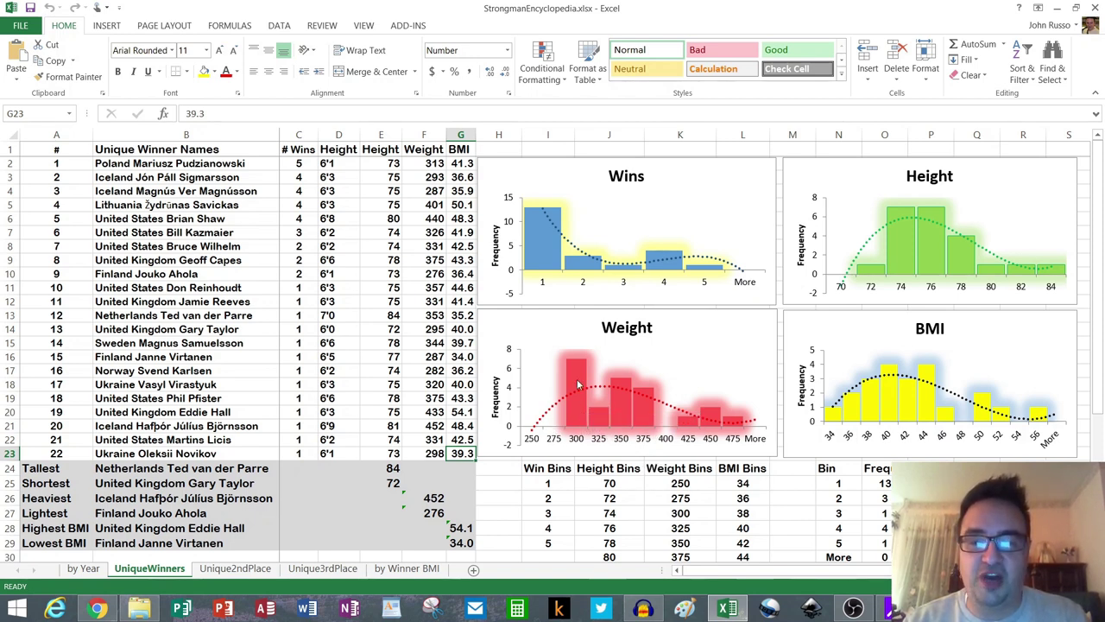
{"action": "mouse_move", "coordinate": [578, 374]}
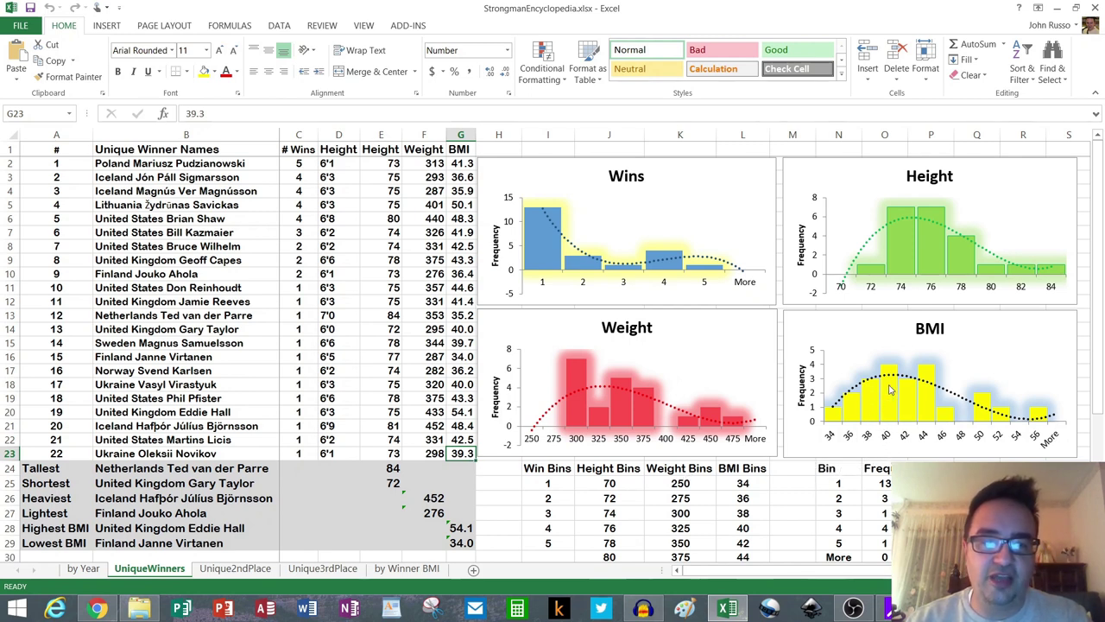
{"action": "mouse_move", "coordinate": [894, 397]}
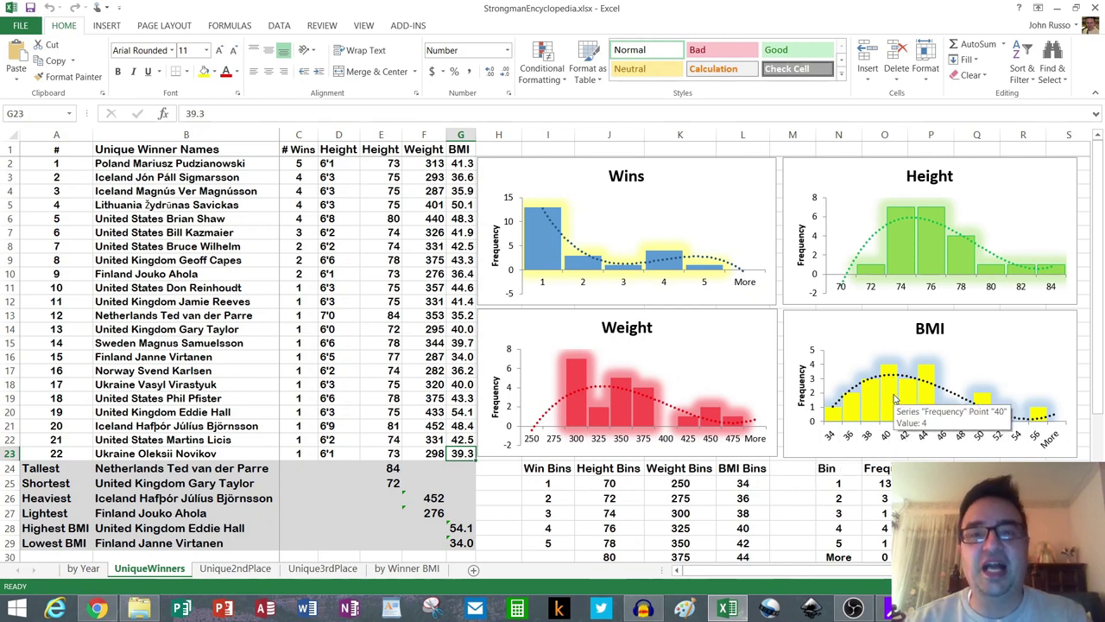